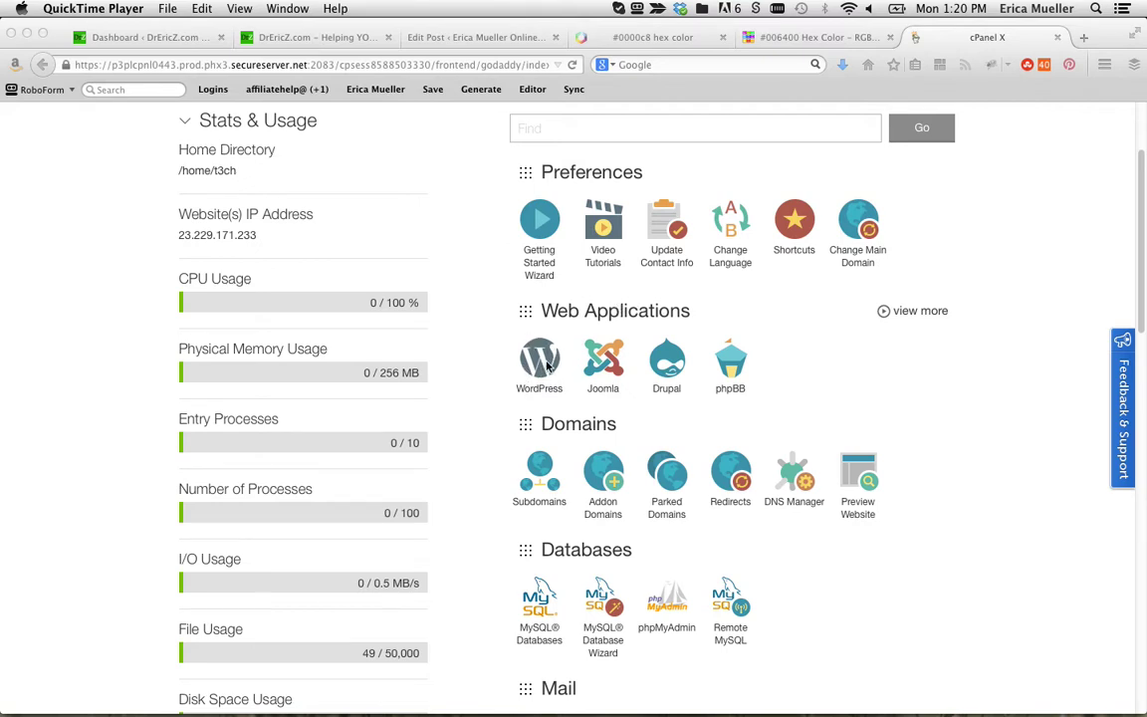
# Open the WordPress page in Installatron and start a new installation
pyautogui.click(545, 366)
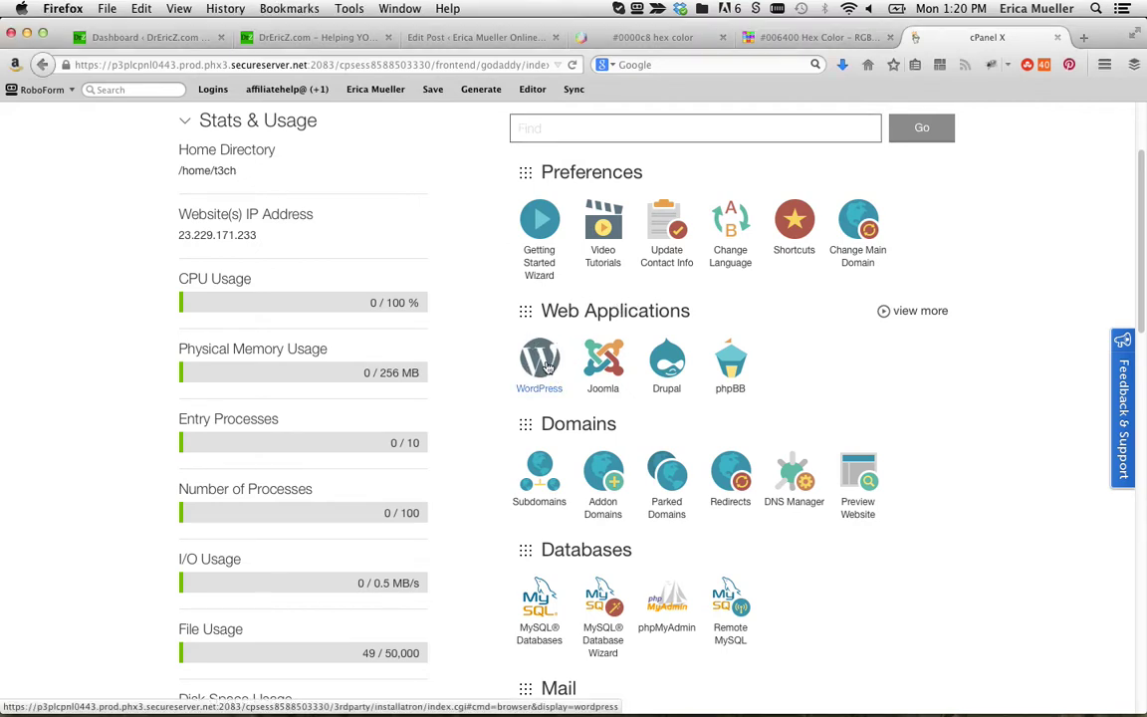
pyautogui.click(547, 380)
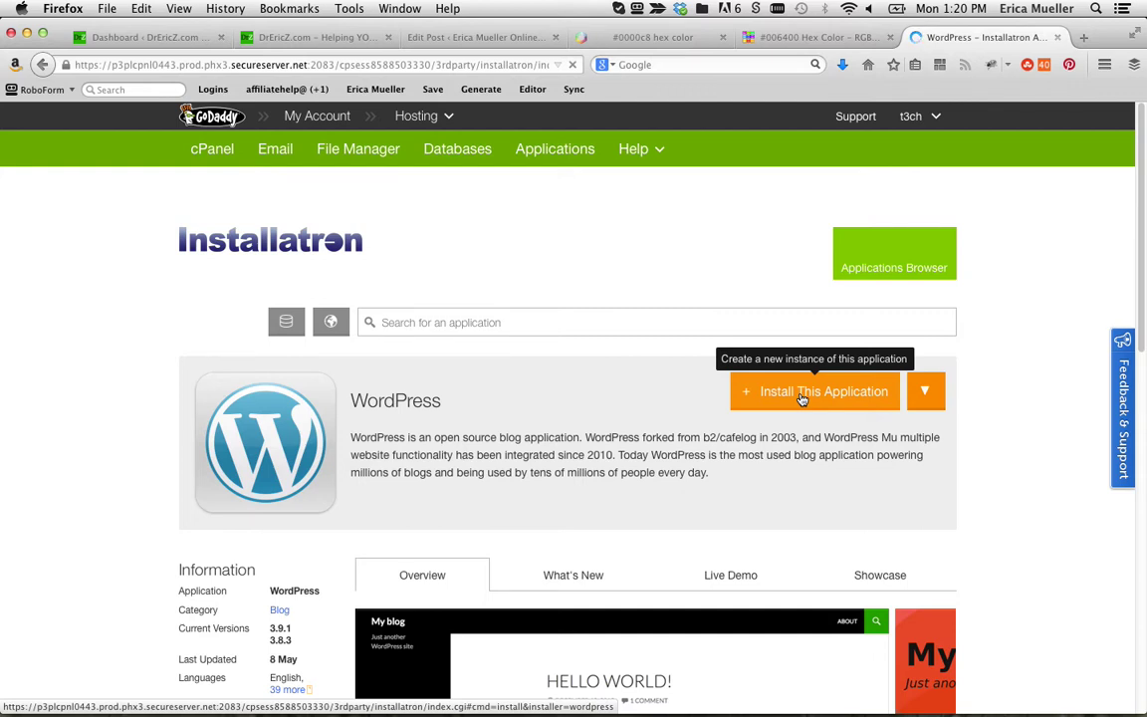
pyautogui.click(924, 396)
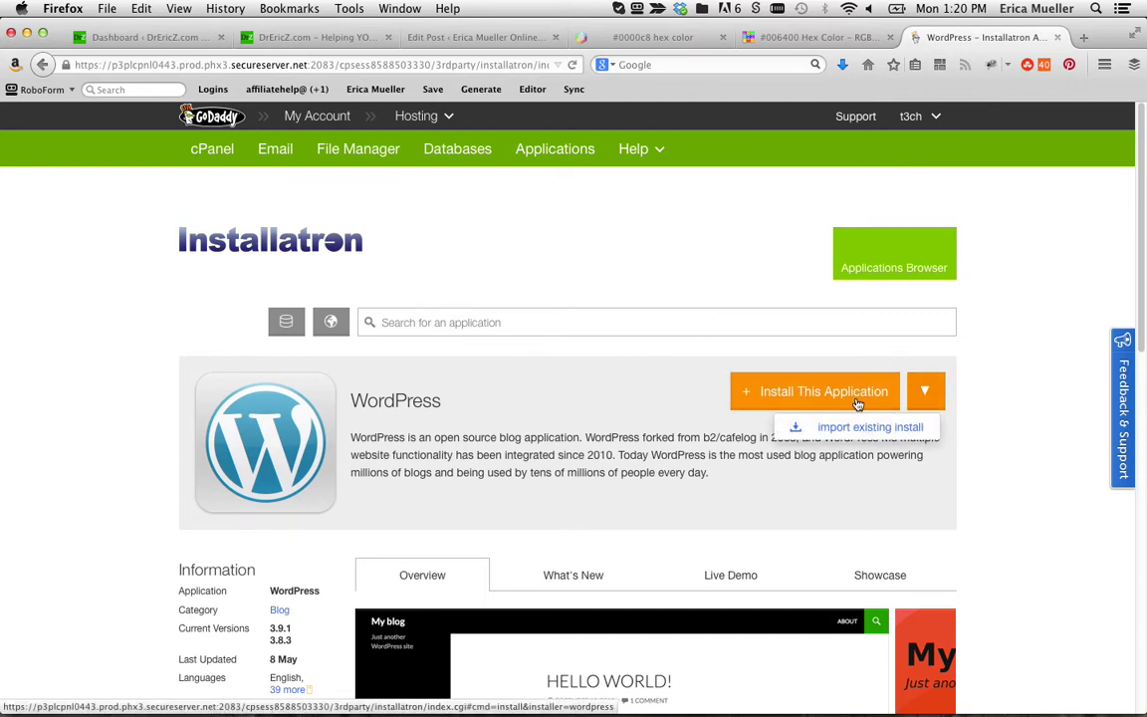
pyautogui.click(790, 398)
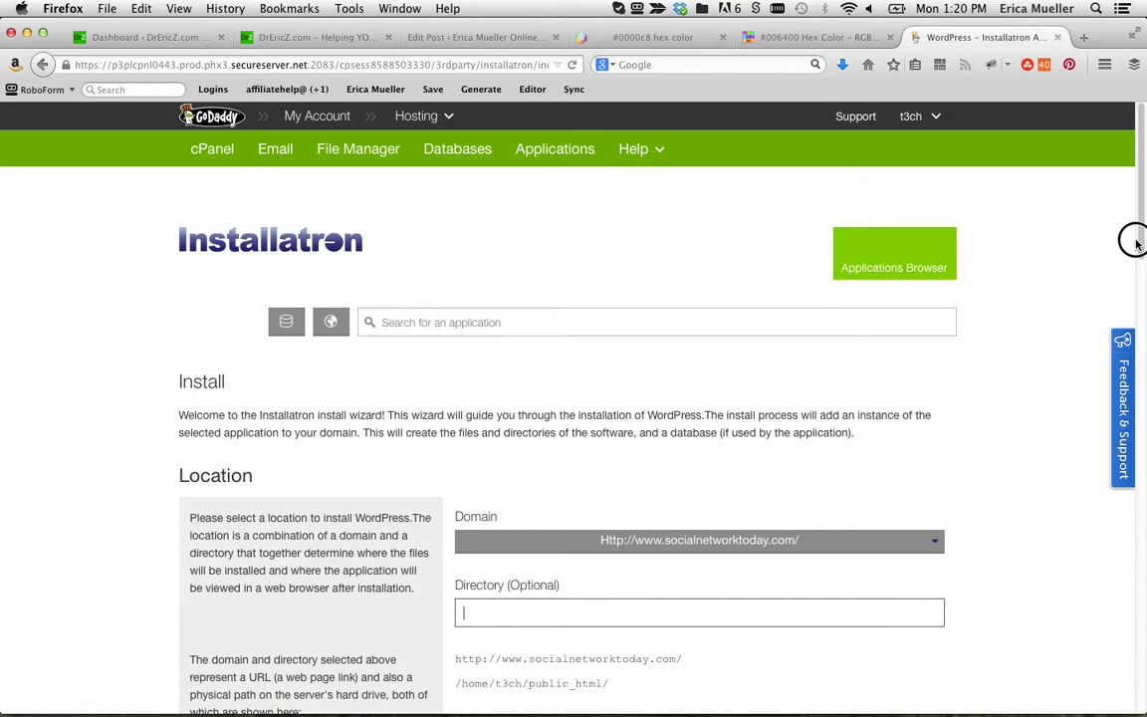
# Keep the socialnetworktoday.com domain and set the install directory to 'sandbox' without a leading slash
pyautogui.scroll(-4, 1134, 238)
pyautogui.scroll(-2, 697, 298)
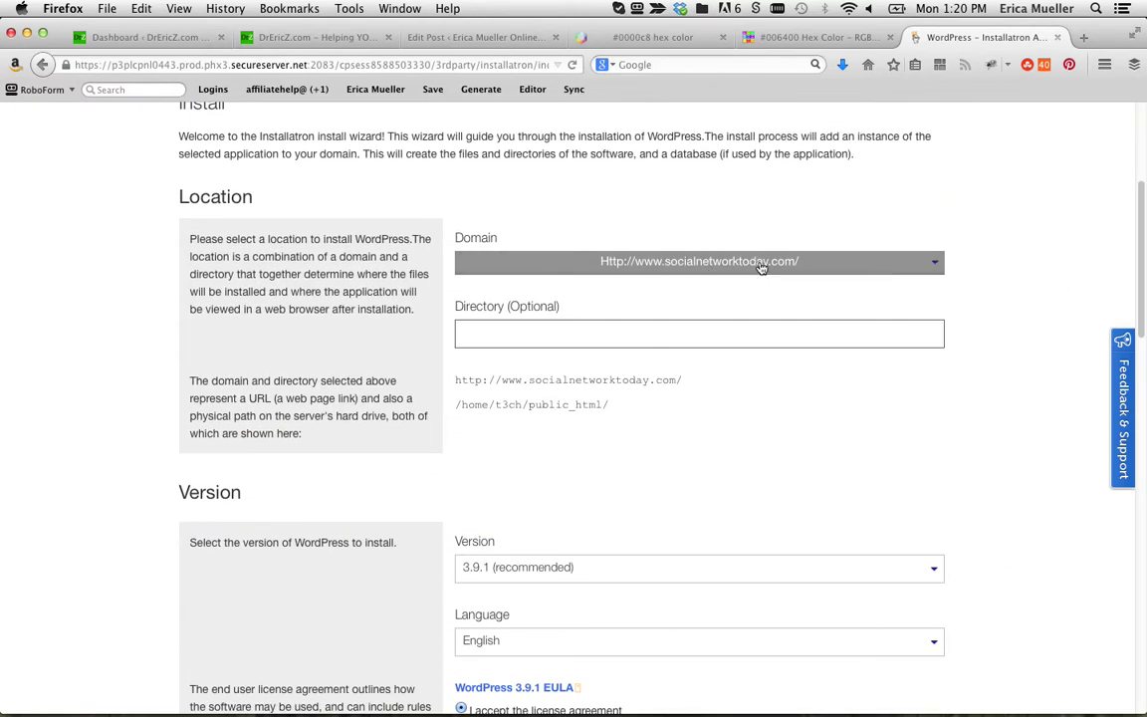
pyautogui.click(939, 269)
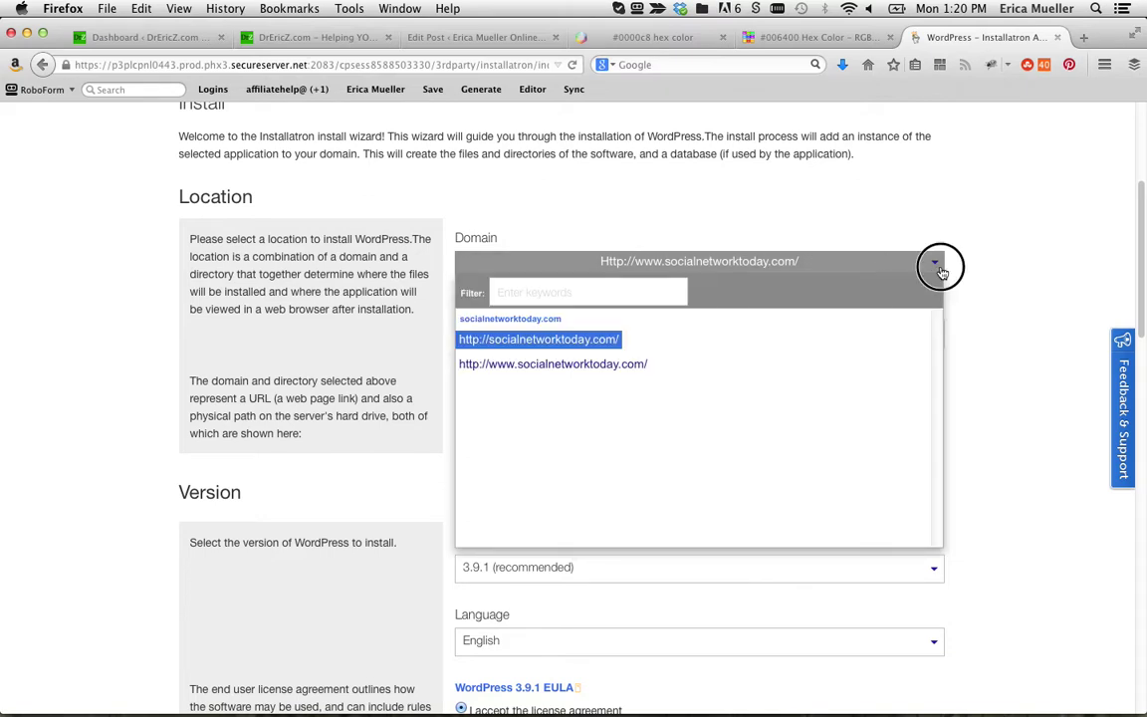
pyautogui.click(939, 262)
pyautogui.click(687, 341)
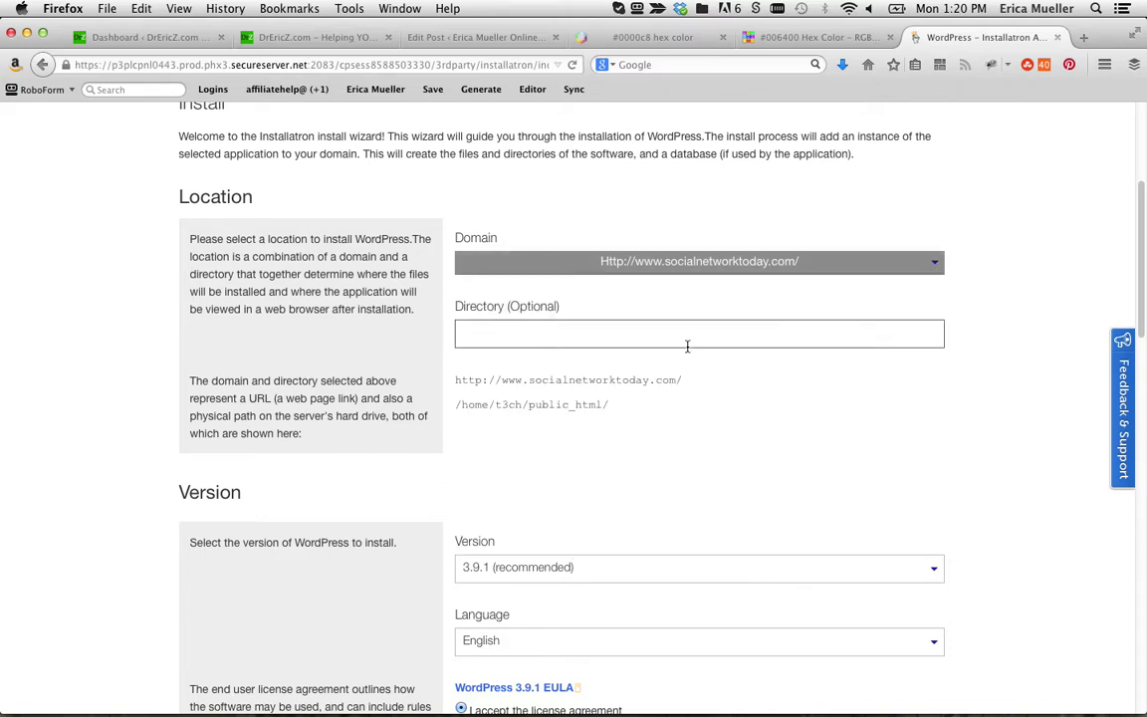
pyautogui.write('/sandbox')
pyautogui.click(470, 339)
pyautogui.press('BackSpace')
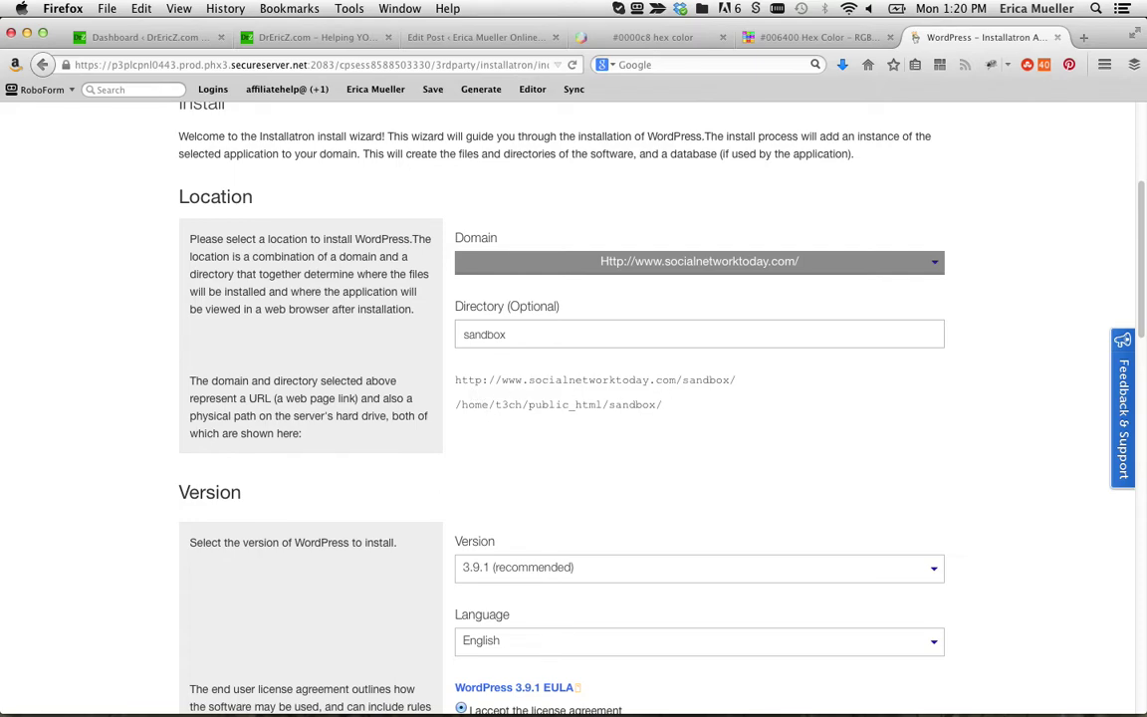
pyautogui.scroll(-3, 1105, 200)
pyautogui.scroll(-5, 647, 399)
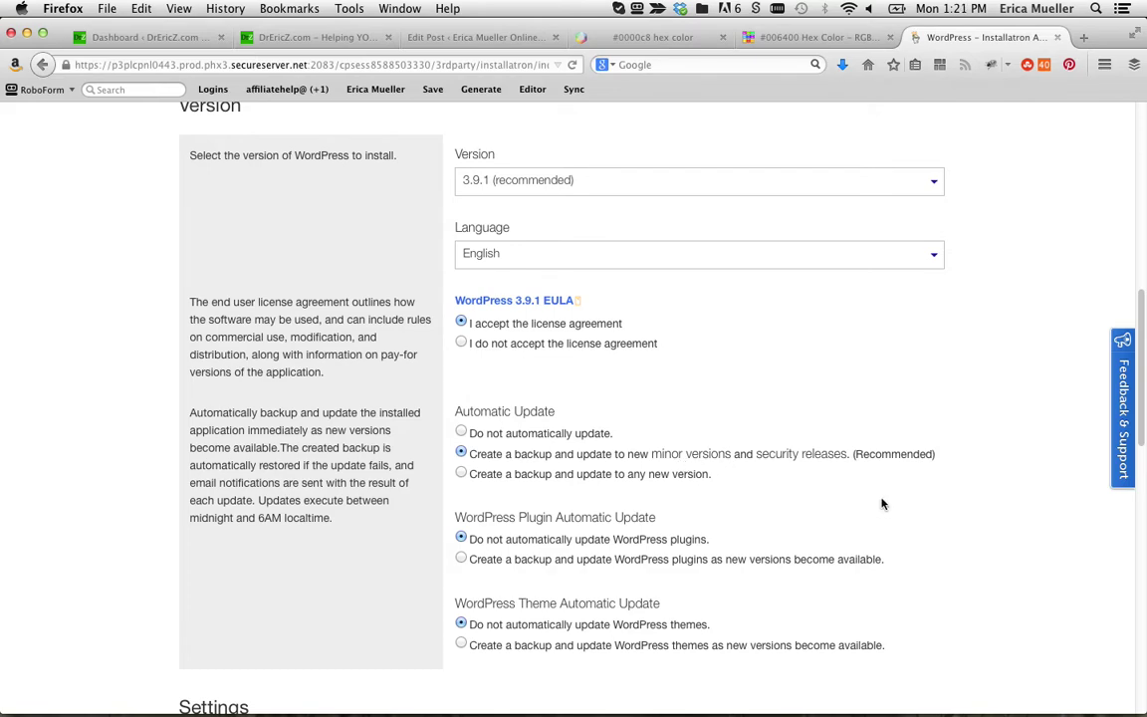
pyautogui.moveTo(1141, 396); pyautogui.dragTo(1142, 544)
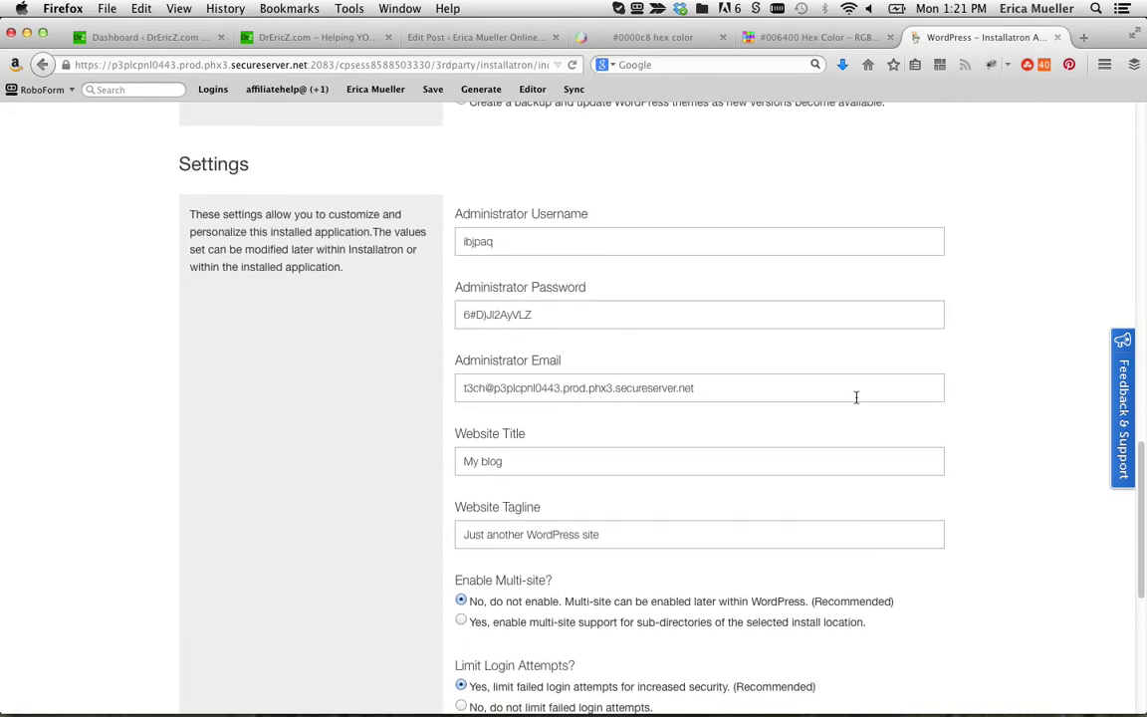
# Replace the default administrator username and password with new credentials
pyautogui.moveTo(503, 243); pyautogui.dragTo(409, 182)
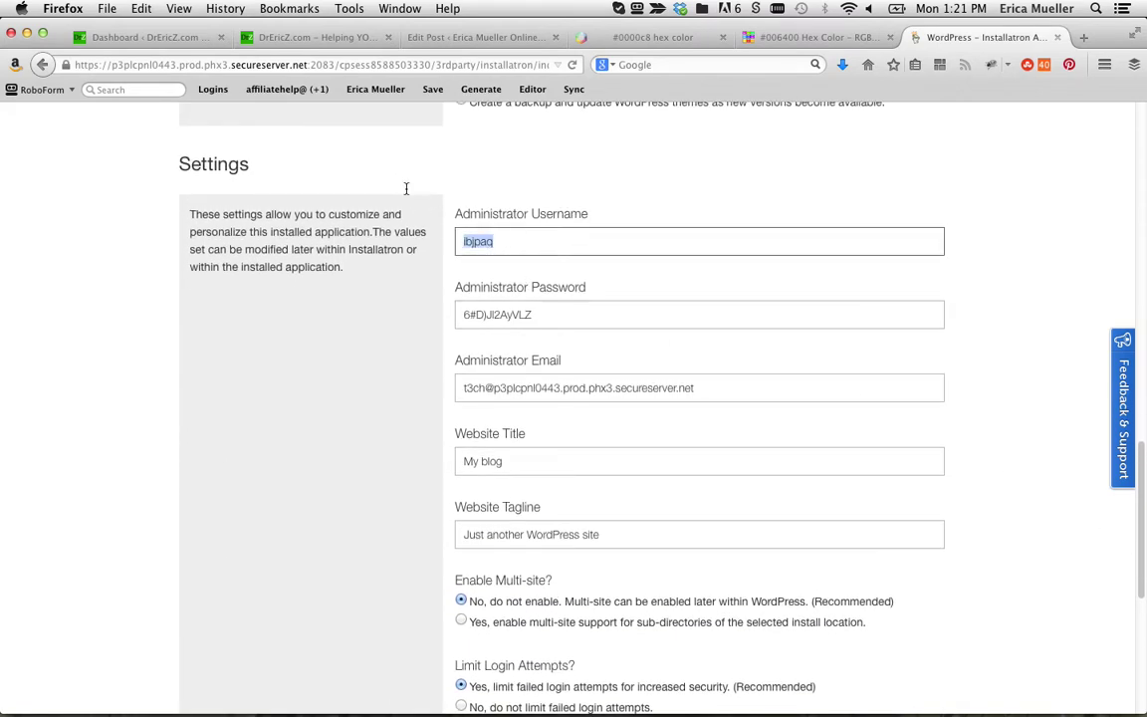
pyautogui.press('Tab')
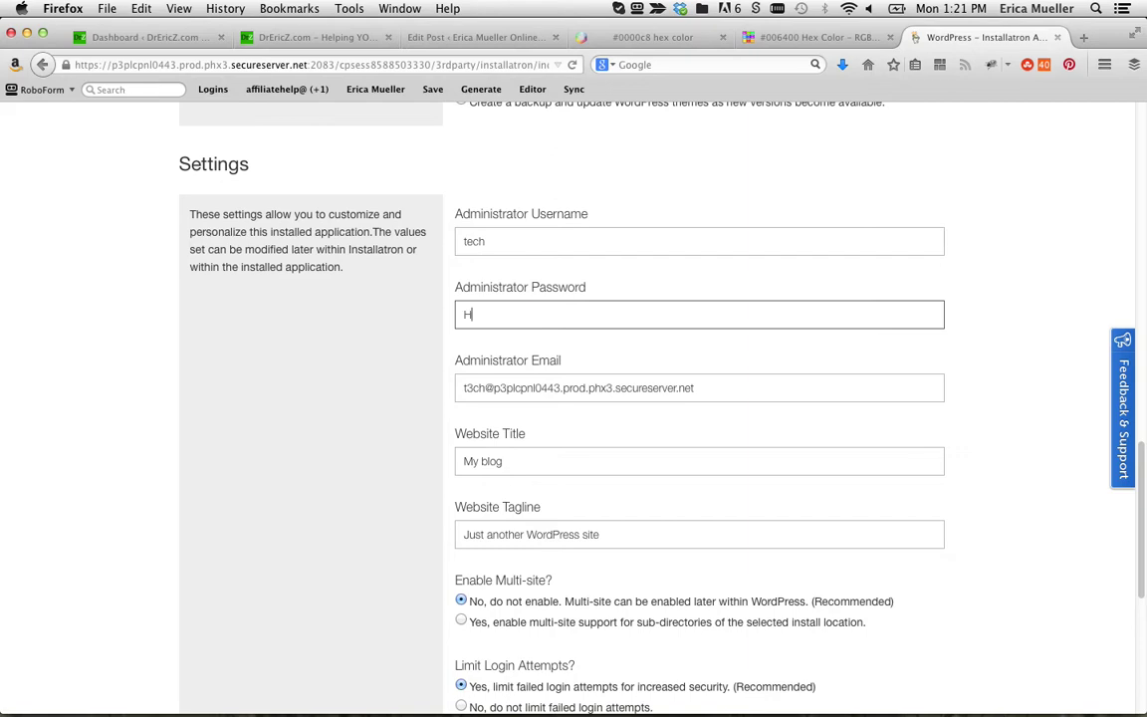
pyautogui.press('BackSpace')
# Enter the administrator's e-mail address and change the website title to 'My Sandbox'
pyautogui.click(749, 393)
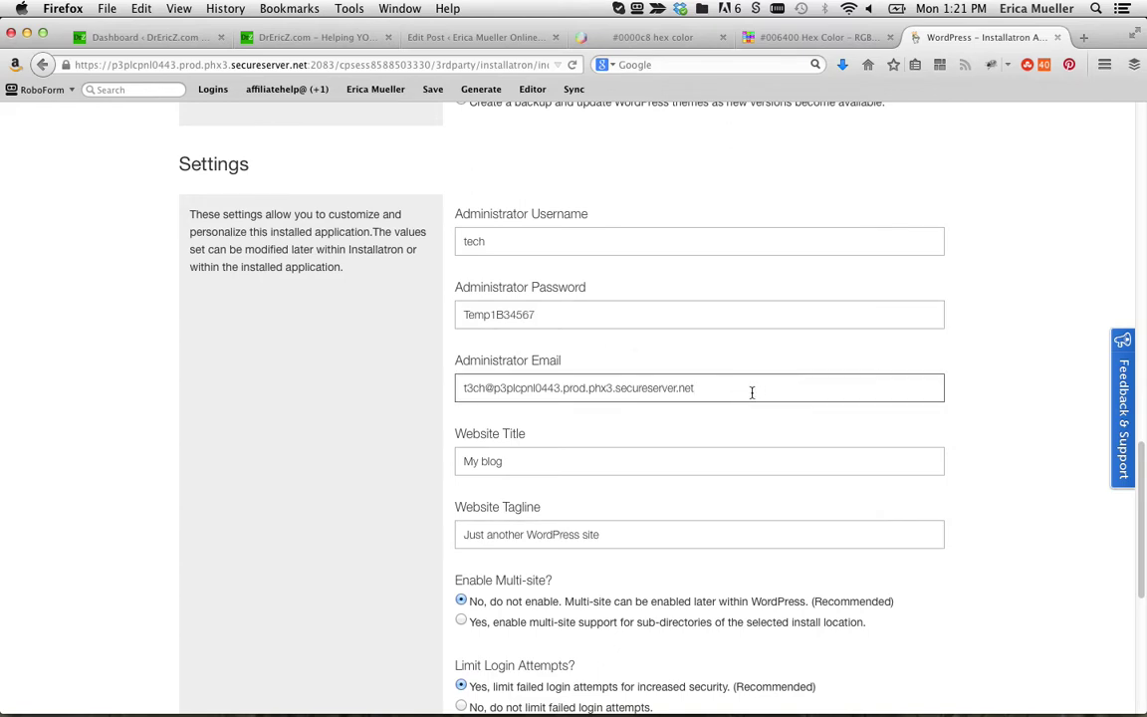
pyautogui.moveTo(737, 390); pyautogui.dragTo(60, 293)
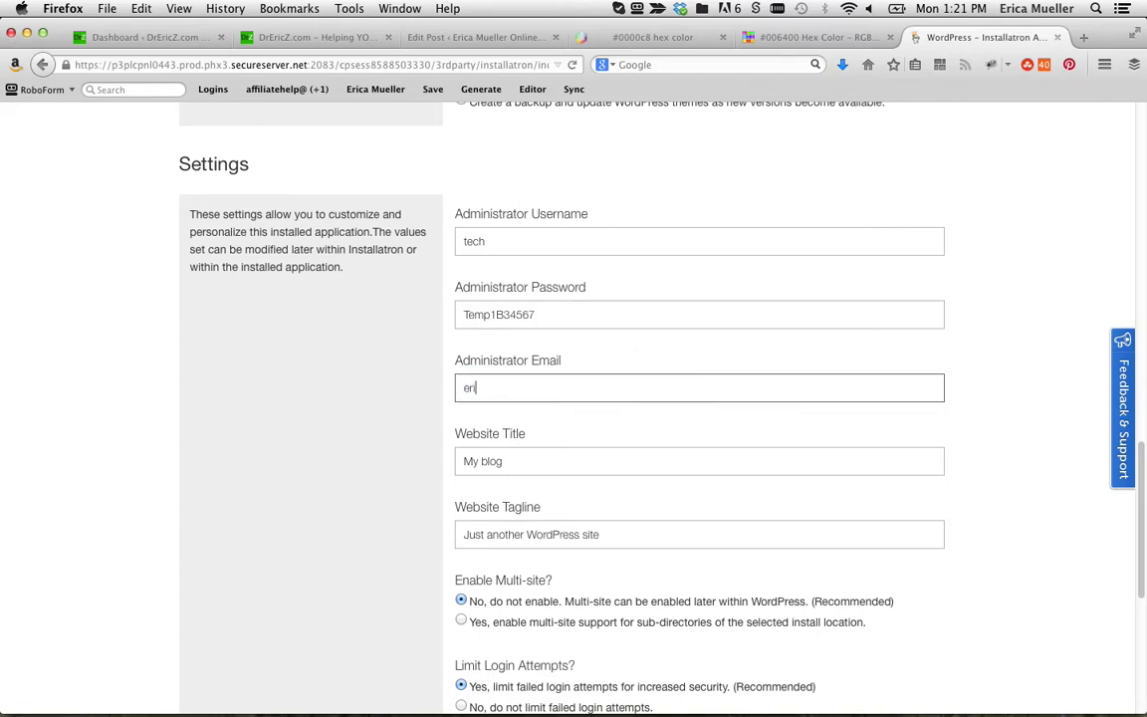
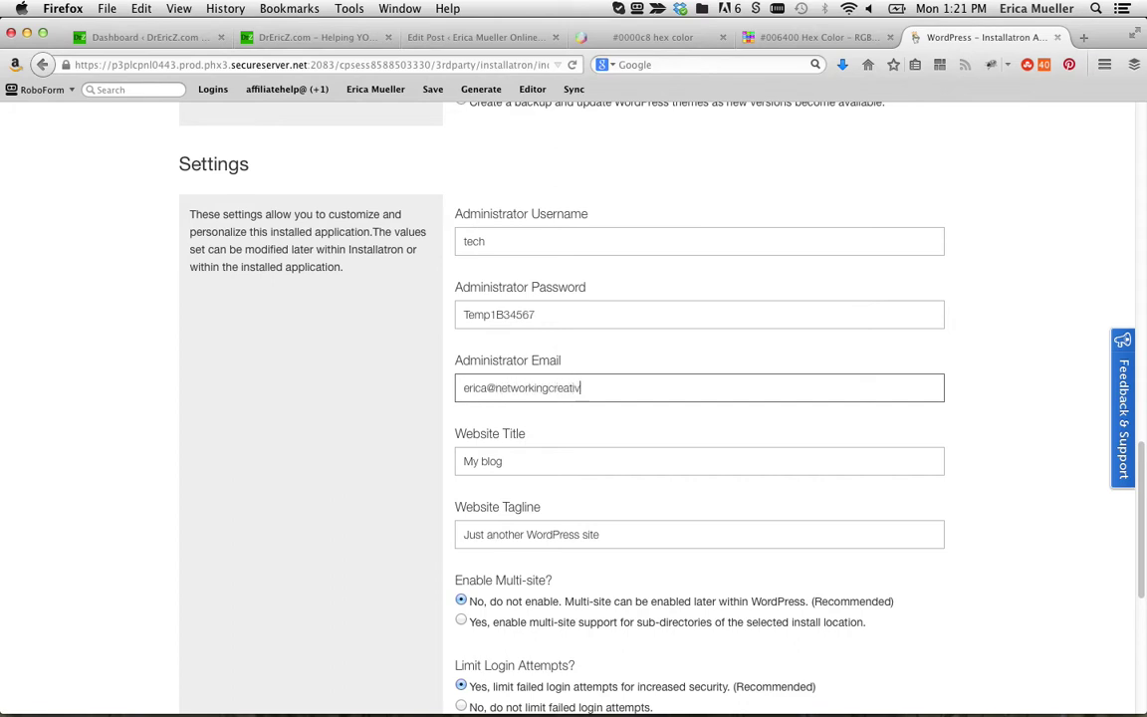
pyautogui.click(479, 461)
pyautogui.press('BackSpace')
pyautogui.press('BackSpace')
pyautogui.press('BackSpace')
pyautogui.press('BackSpace')
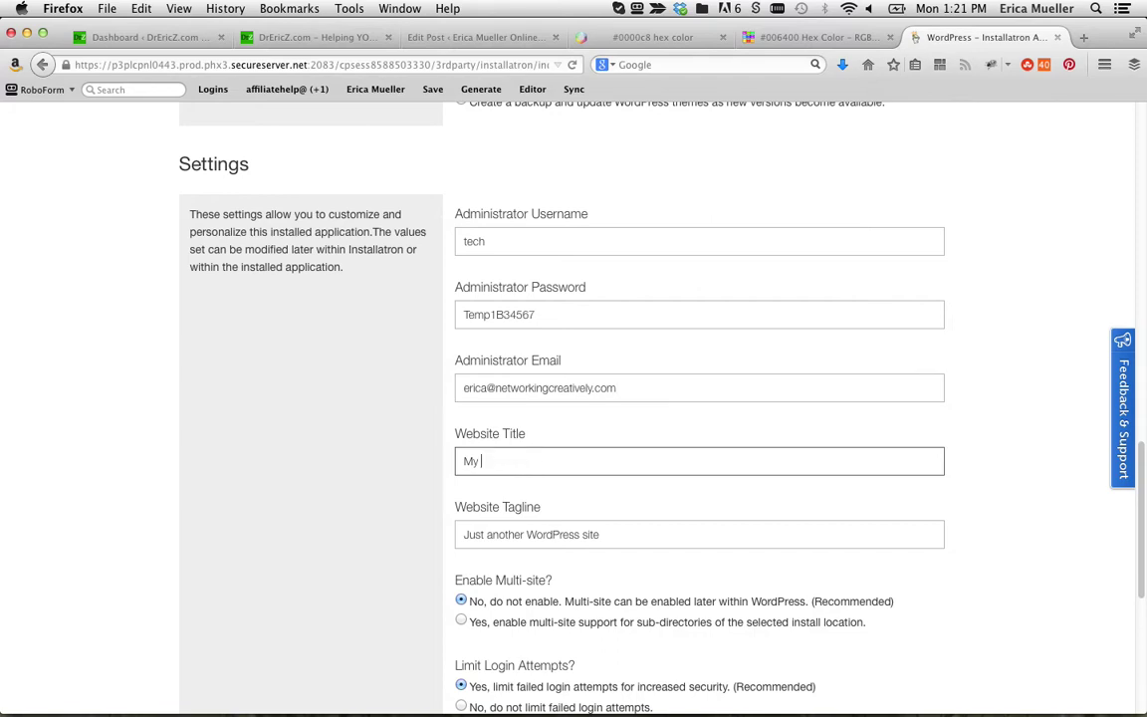
pyautogui.write('Sandbox')
pyautogui.click(650, 531)
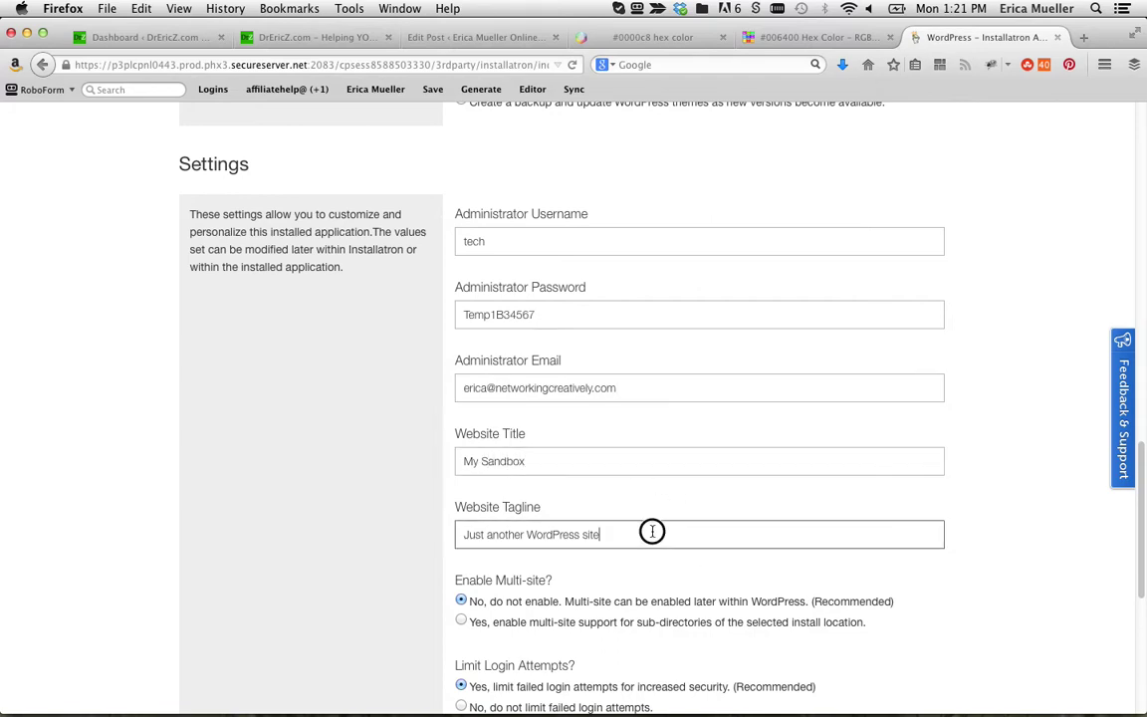
# Turn off limiting of failed login attempts, keep automatic advanced settings, and install WordPress
pyautogui.scroll(-3, 637, 367)
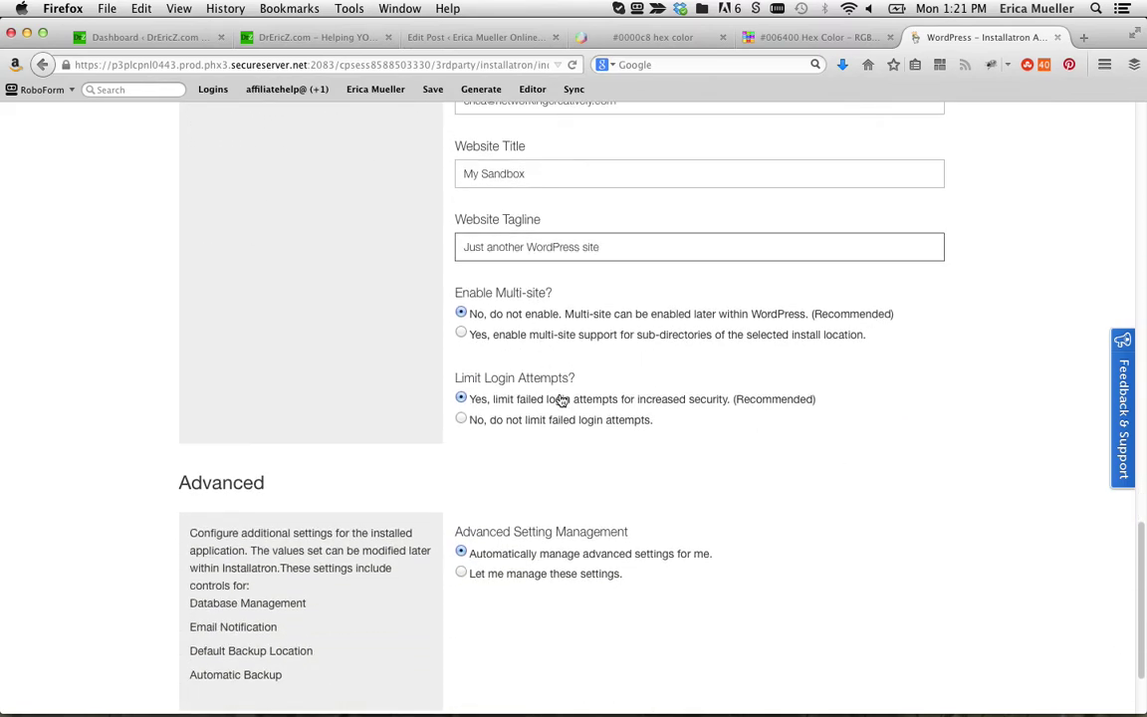
pyautogui.click(545, 421)
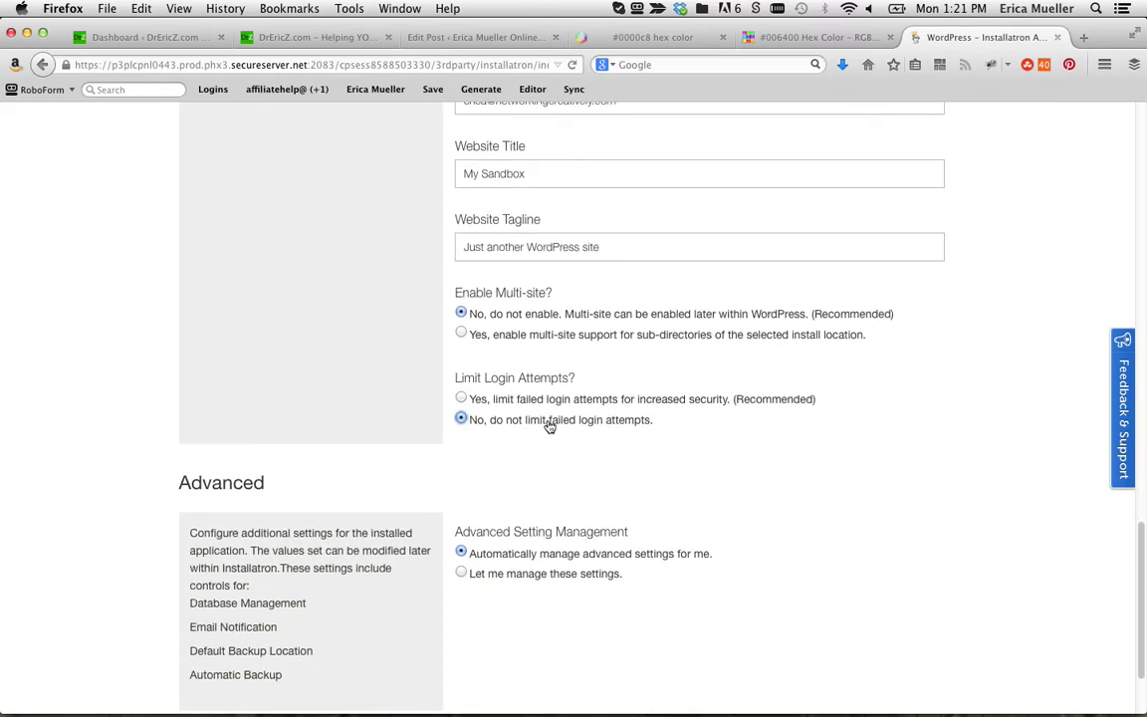
pyautogui.scroll(-3, 1142, 598)
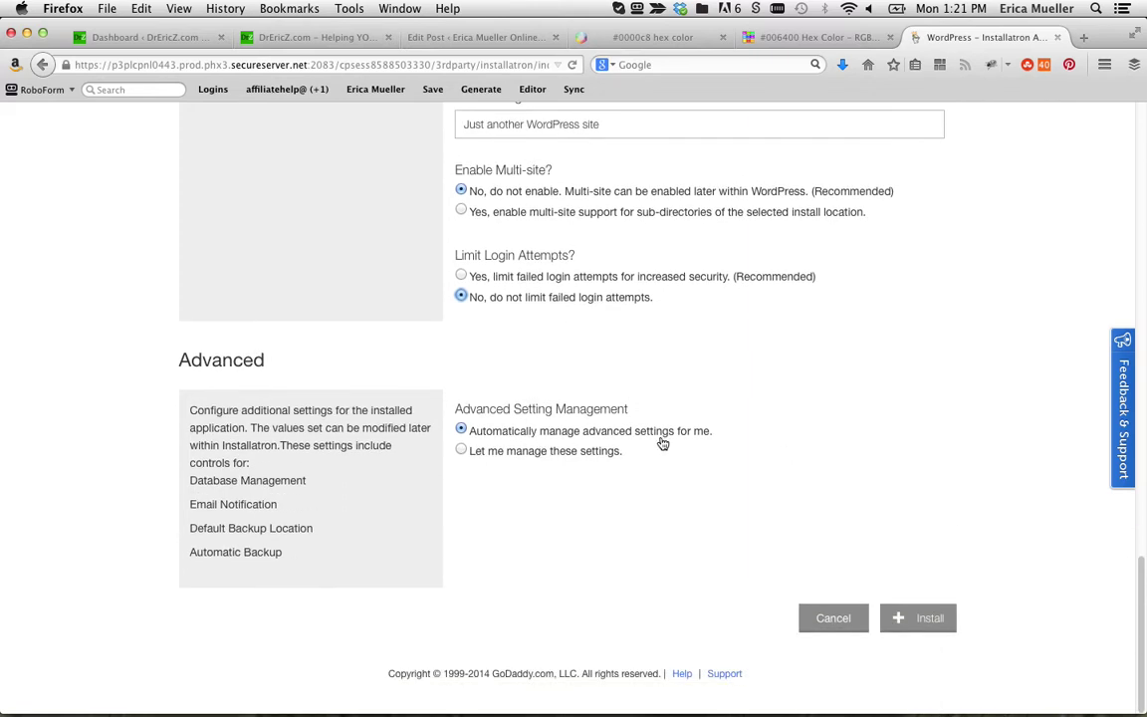
pyautogui.click(593, 452)
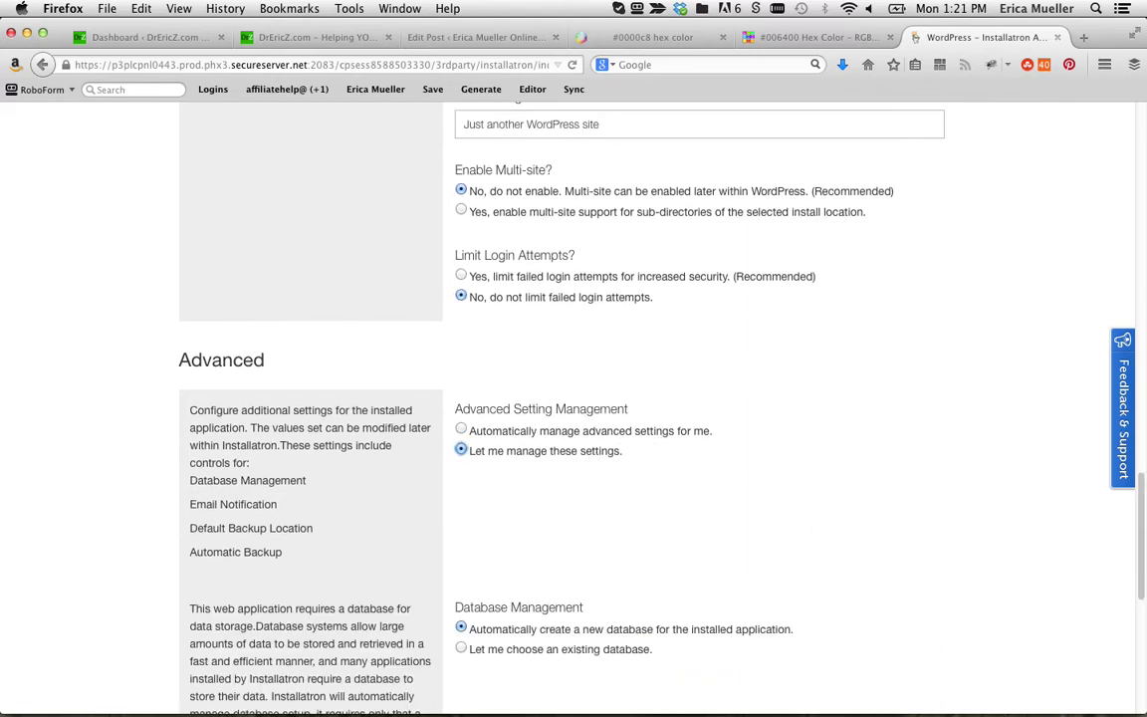
pyautogui.click(508, 431)
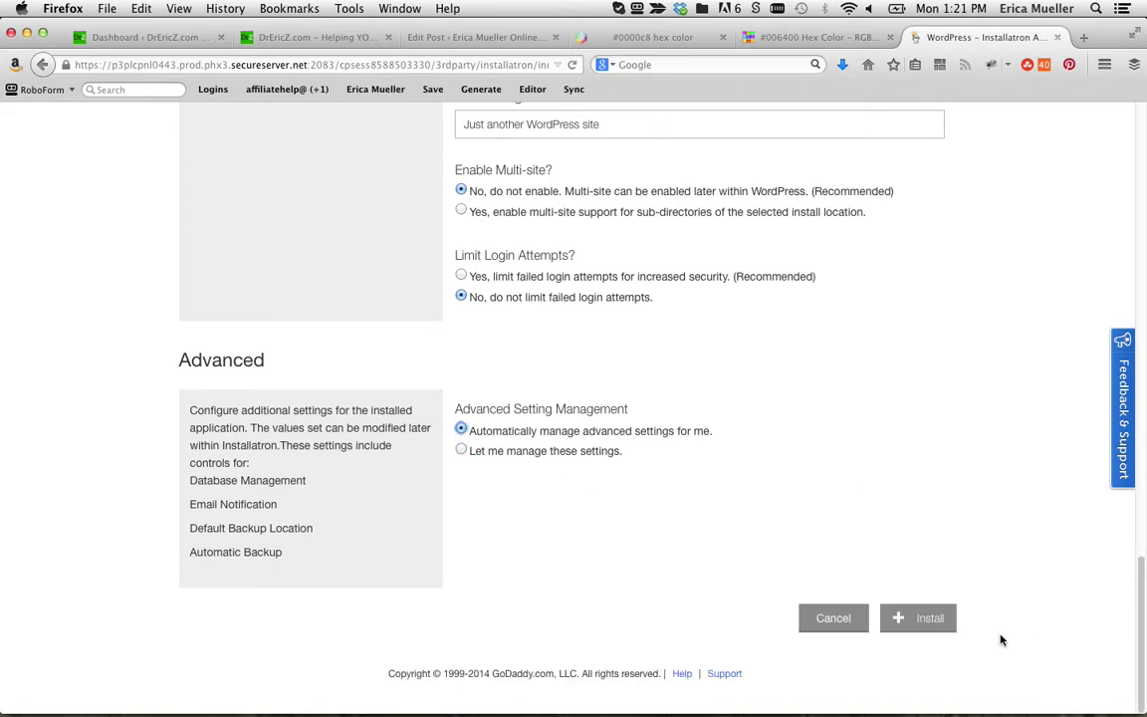
pyautogui.click(934, 619)
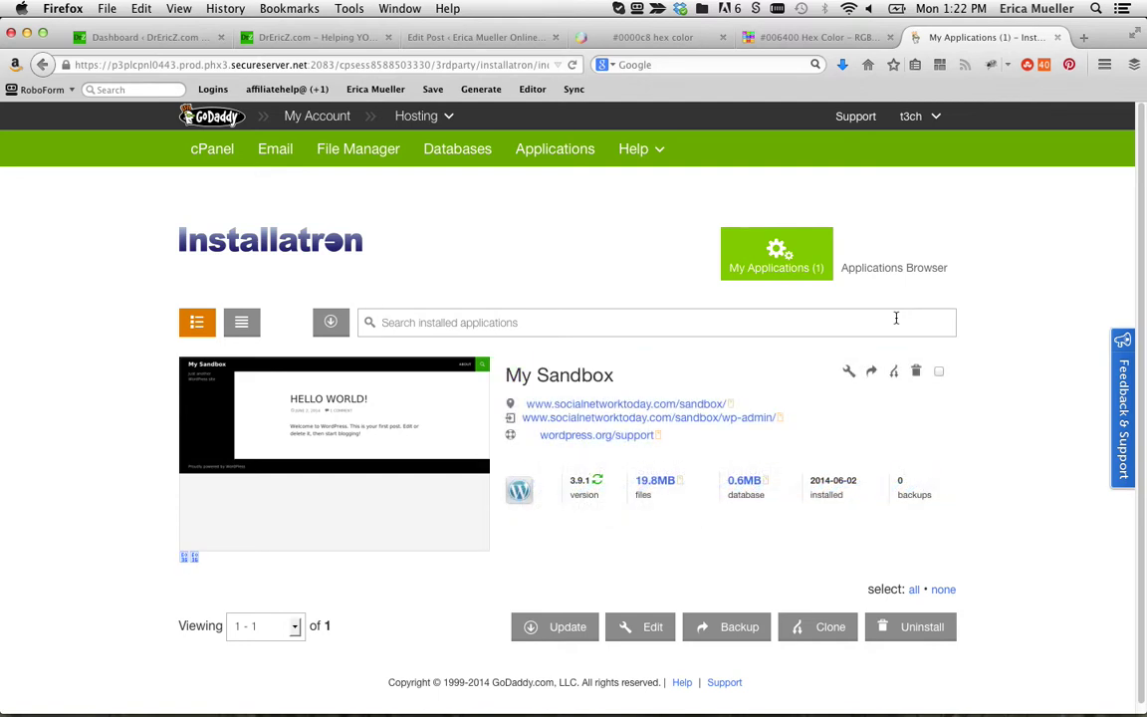
pyautogui.click(672, 408)
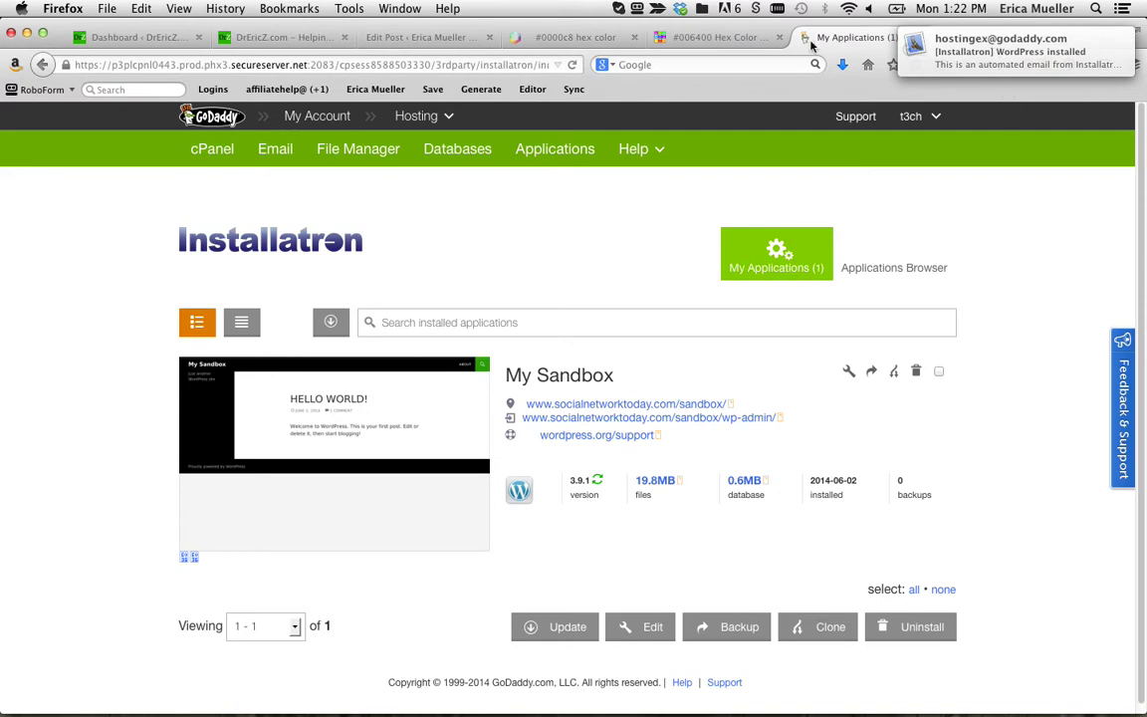
pyautogui.click(978, 40)
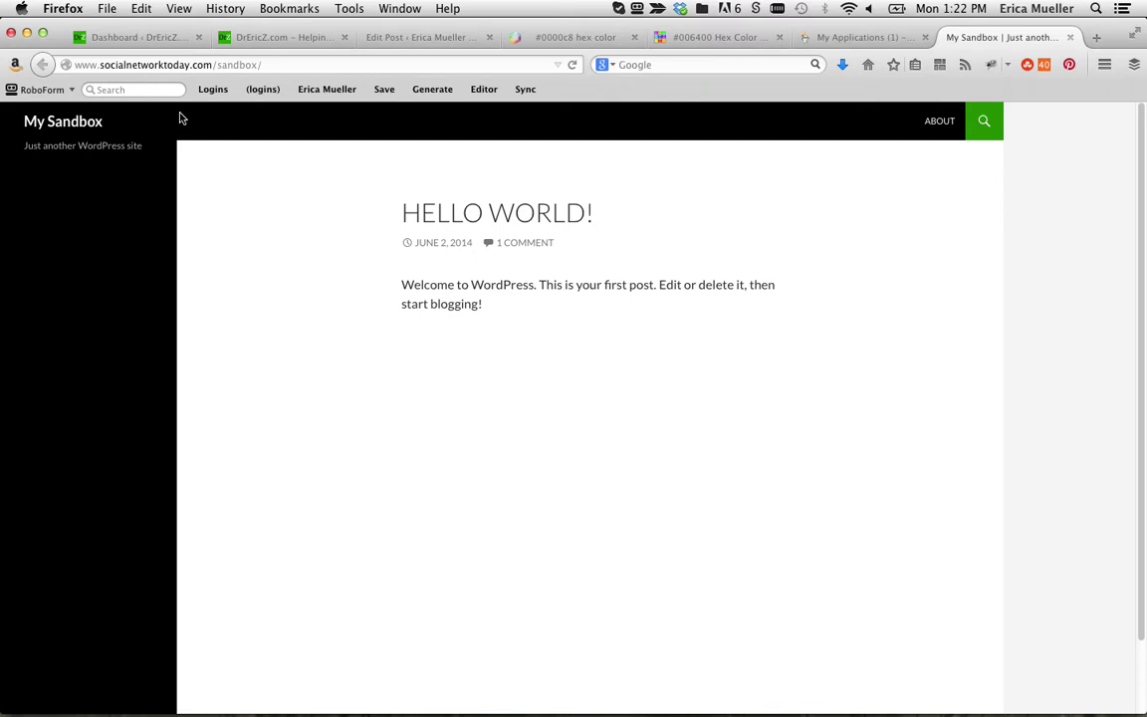
# View the sandbox site's Hello World! homepage and its web address
pyautogui.click(192, 72)
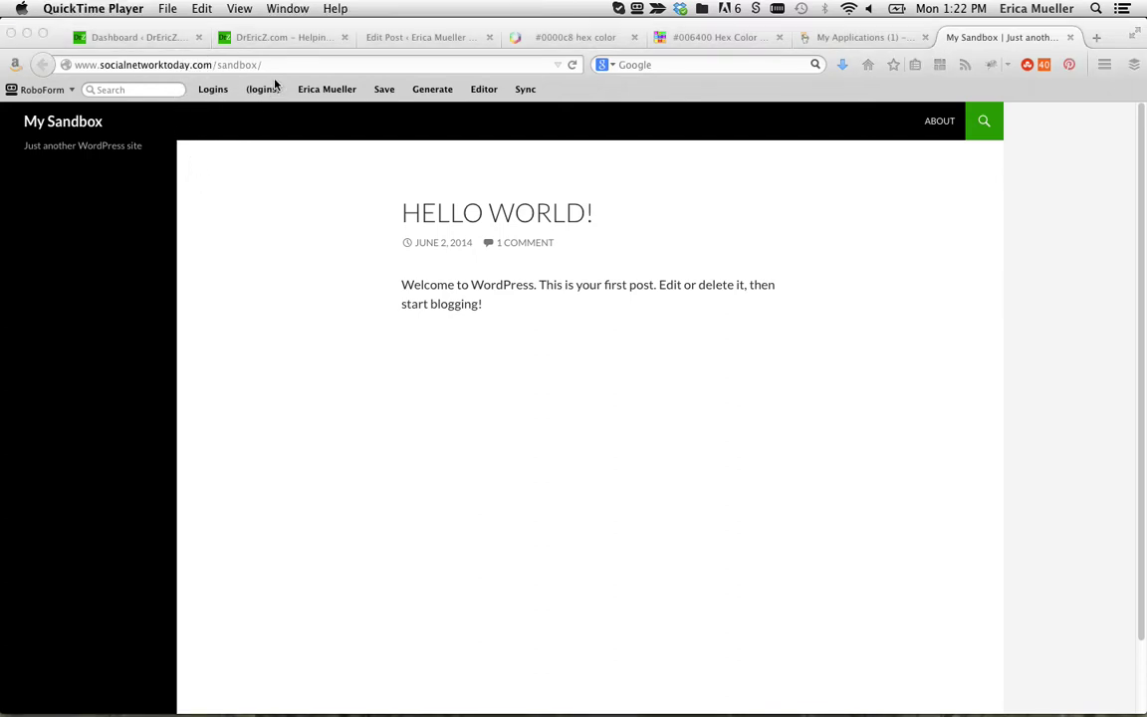
pyautogui.click(236, 63)
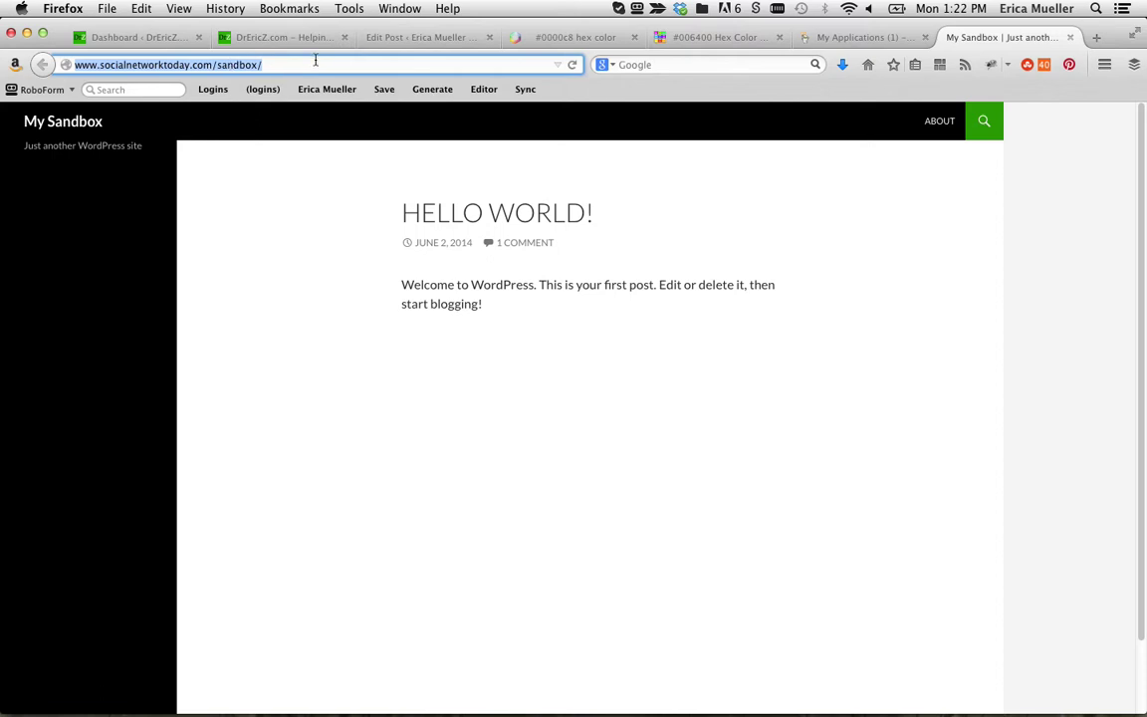
pyautogui.click(287, 60)
pyautogui.click(662, 442)
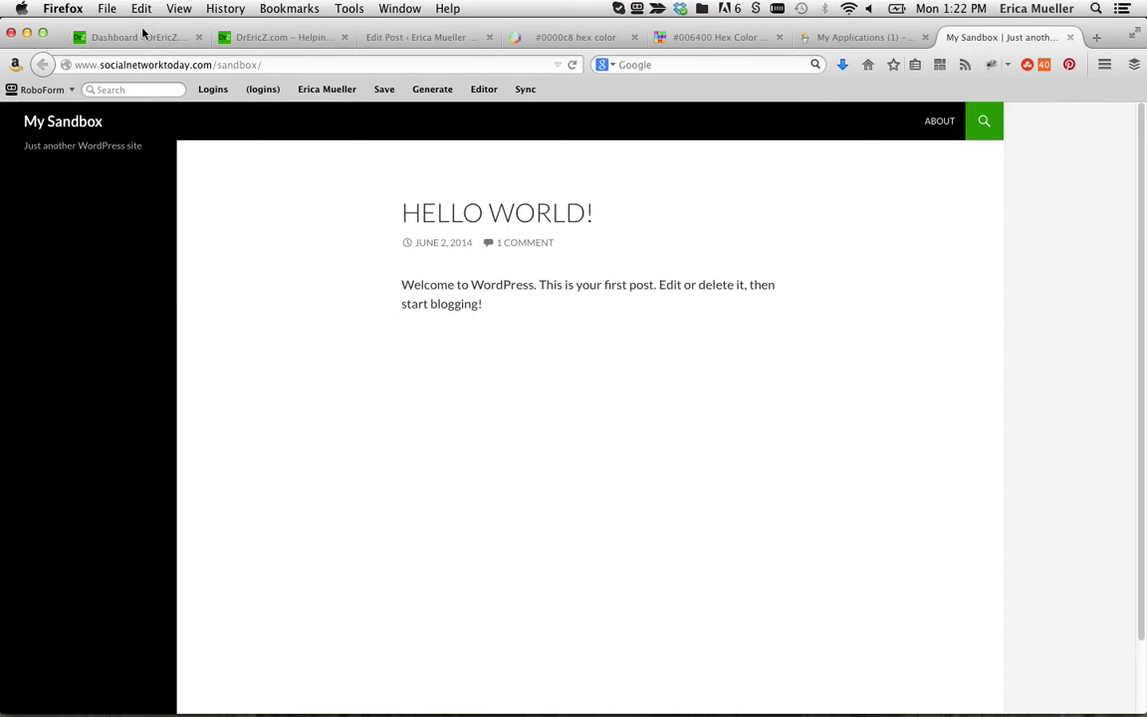
# Highlight the socialnetworktoday.com domain and 'sandbox' folder in the address, then return to My Applications
pyautogui.moveTo(212, 65); pyautogui.dragTo(5, 57)
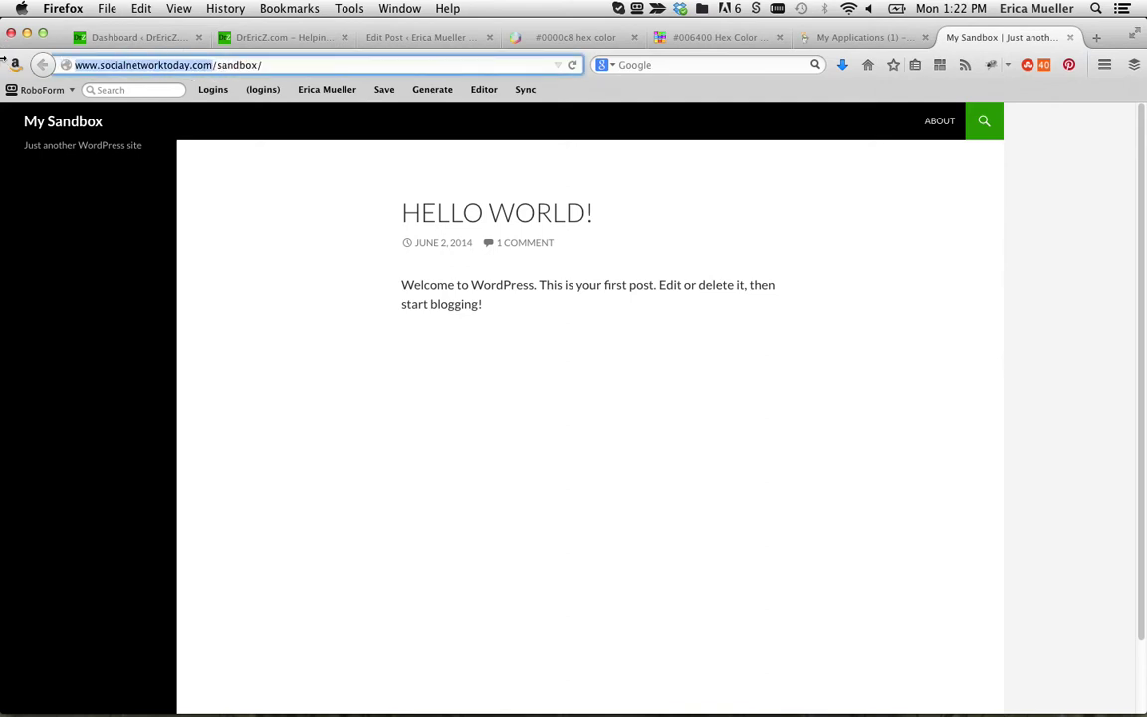
pyautogui.click(488, 285)
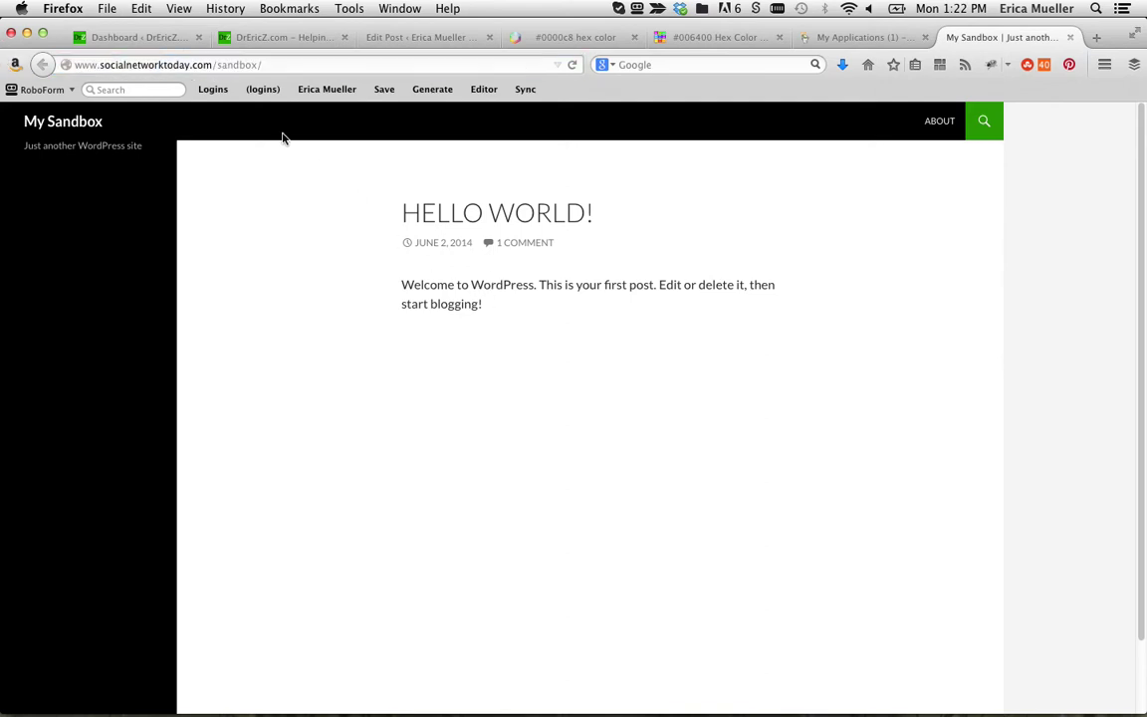
pyautogui.doubleClick(233, 64)
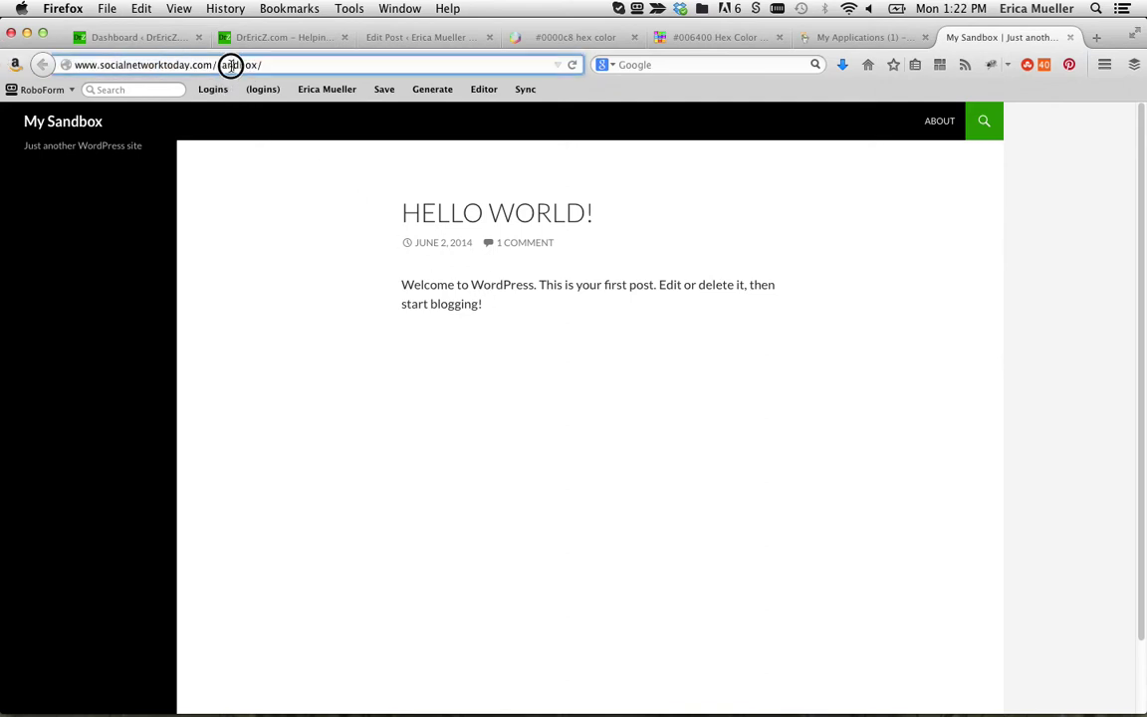
pyautogui.click(411, 309)
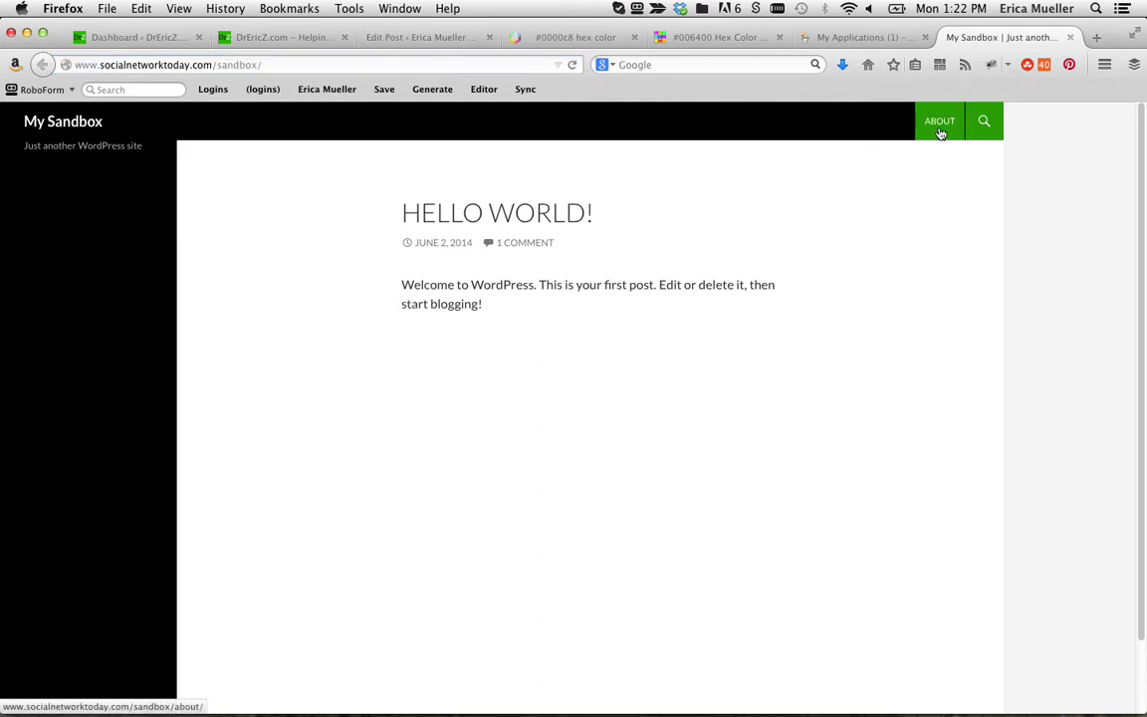
pyautogui.click(1045, 225)
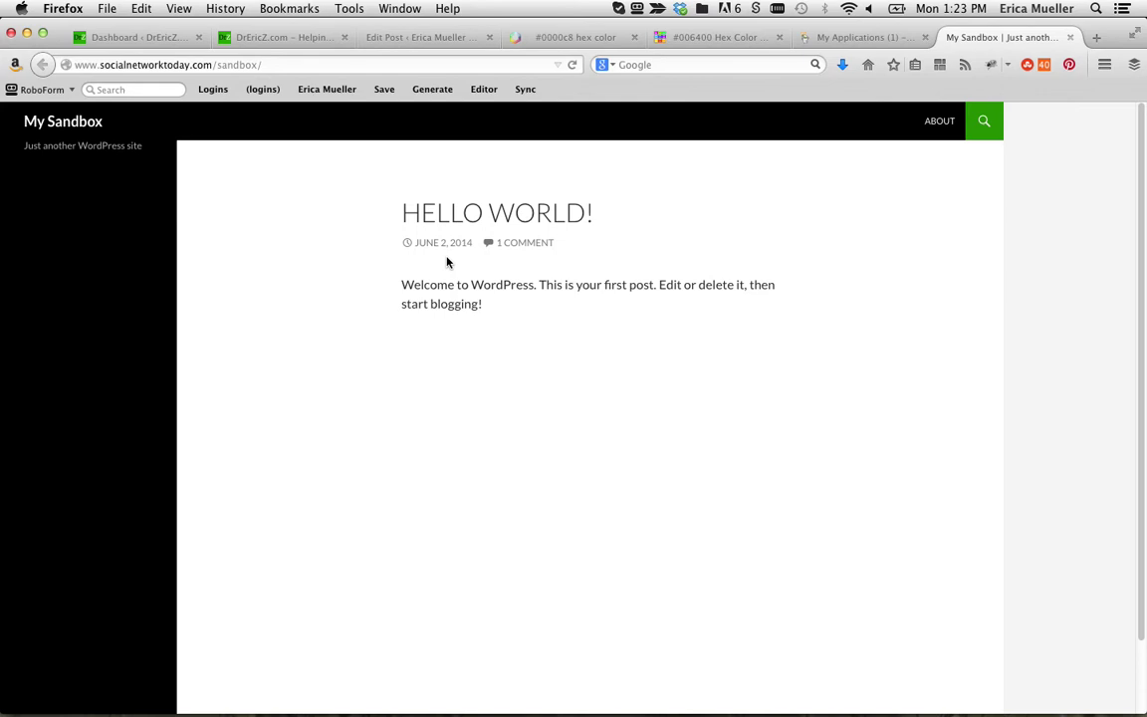
pyautogui.click(839, 40)
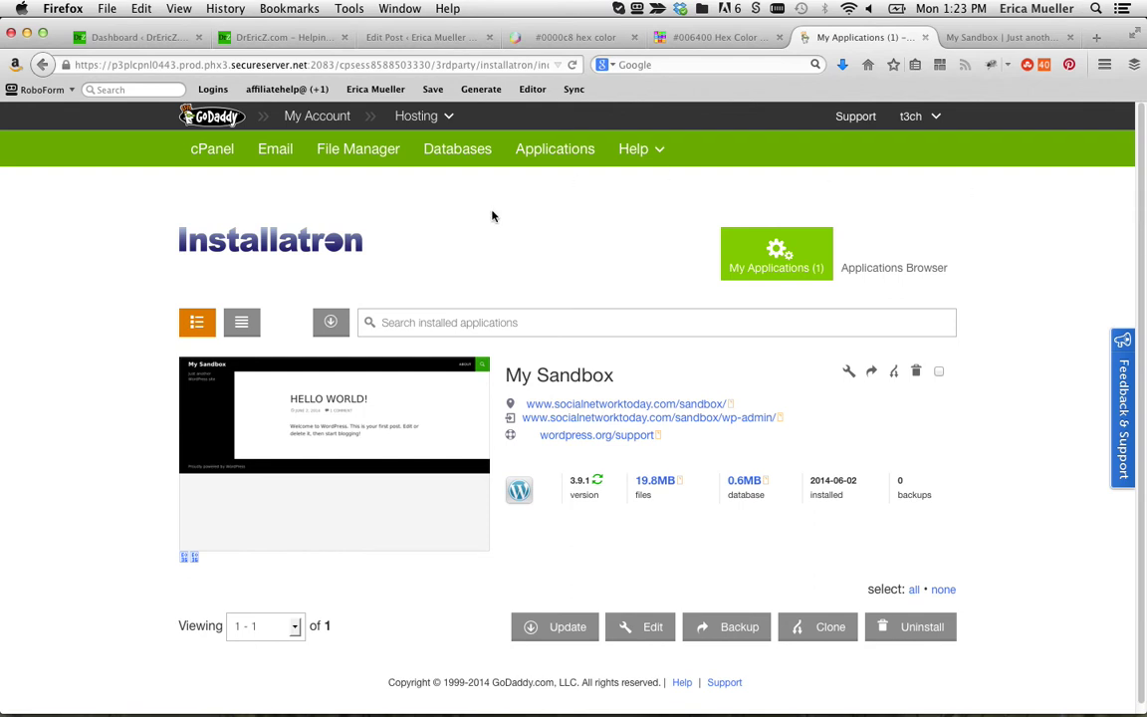
# Find the t3ch_wp1 database (0.56 MB) on the MySQL Databases page, then go back to cPanel home
pyautogui.click(435, 163)
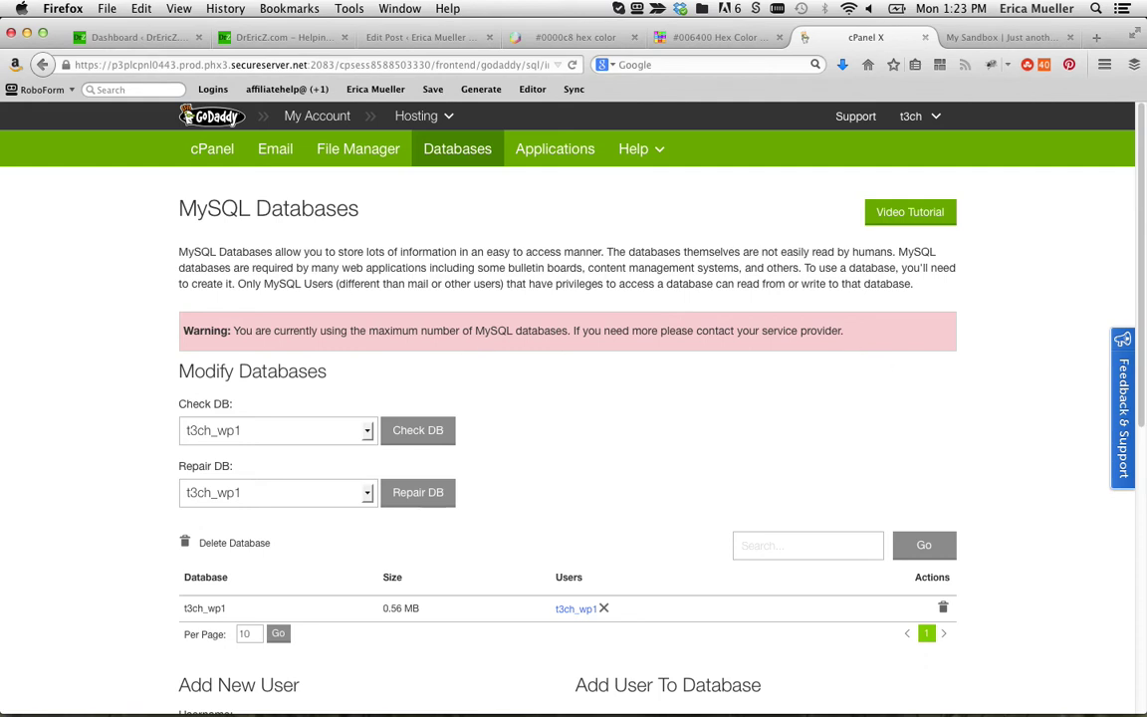
pyautogui.scroll(-4, 1136, 201)
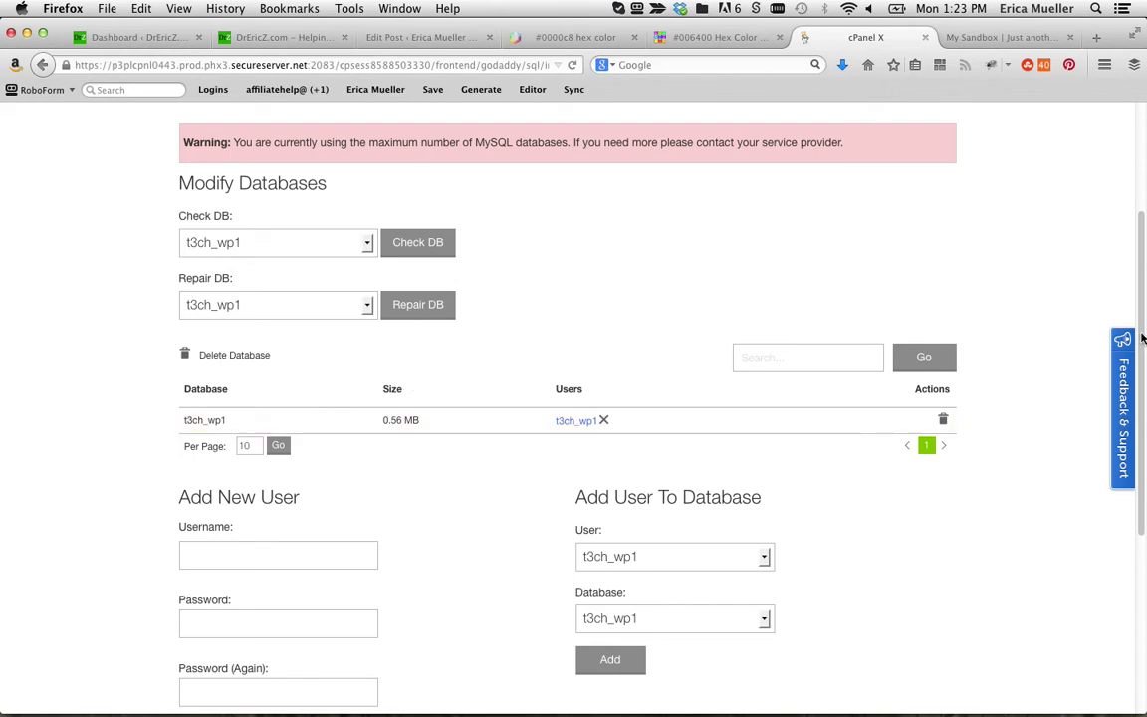
pyautogui.scroll(-6, 1025, 304)
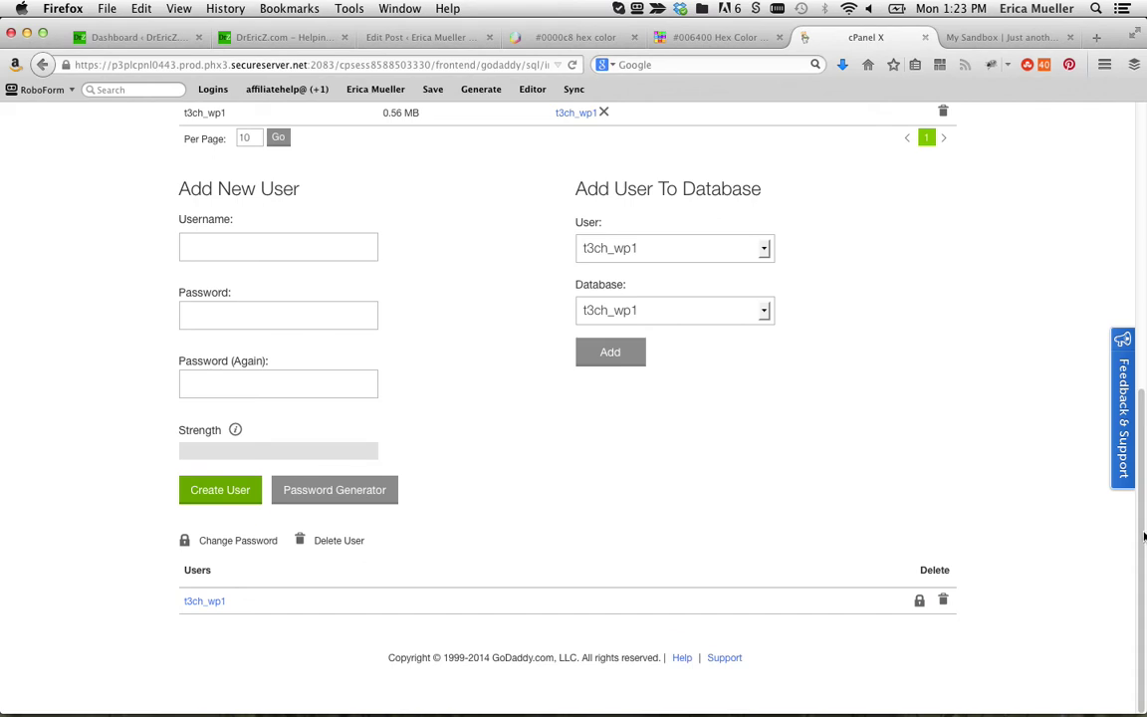
pyautogui.moveTo(1138, 532); pyautogui.dragTo(1123, 298)
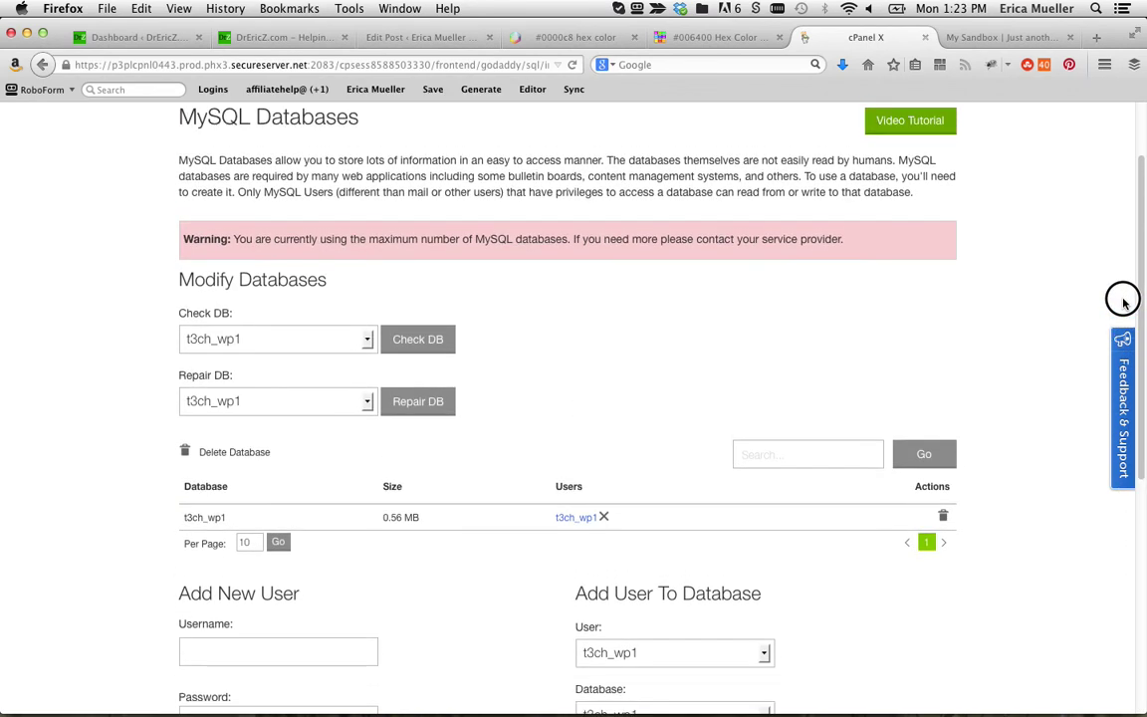
pyautogui.click(245, 336)
pyautogui.click(507, 248)
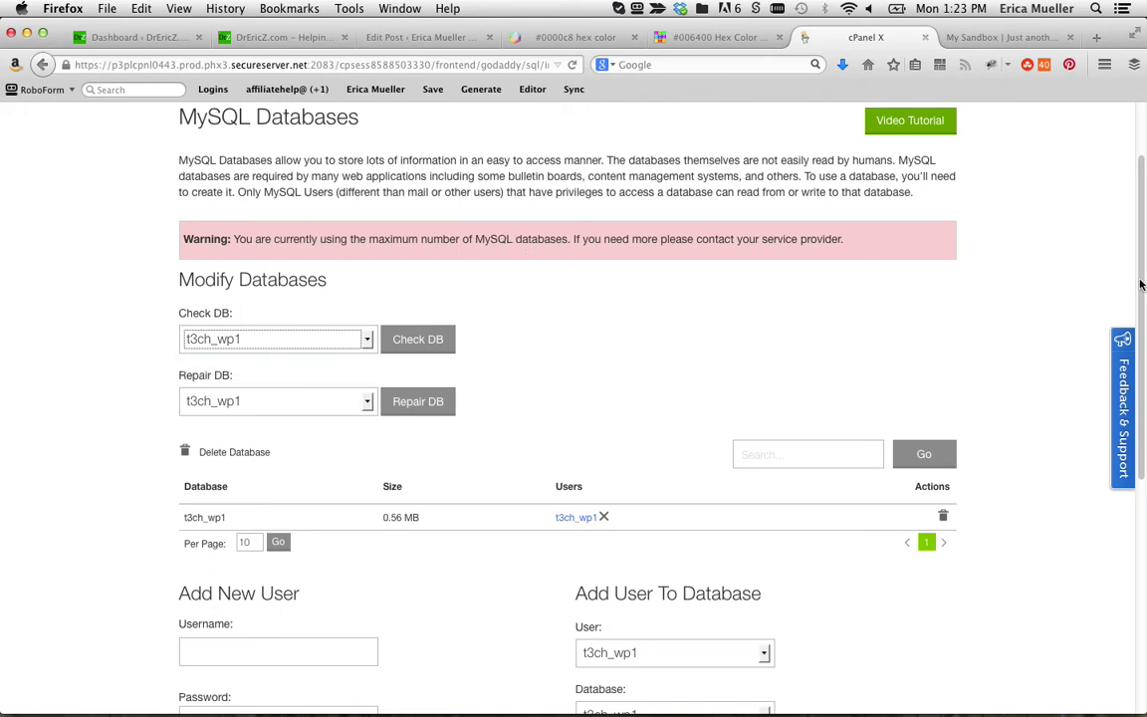
pyautogui.moveTo(1141, 286); pyautogui.dragTo(1143, 189)
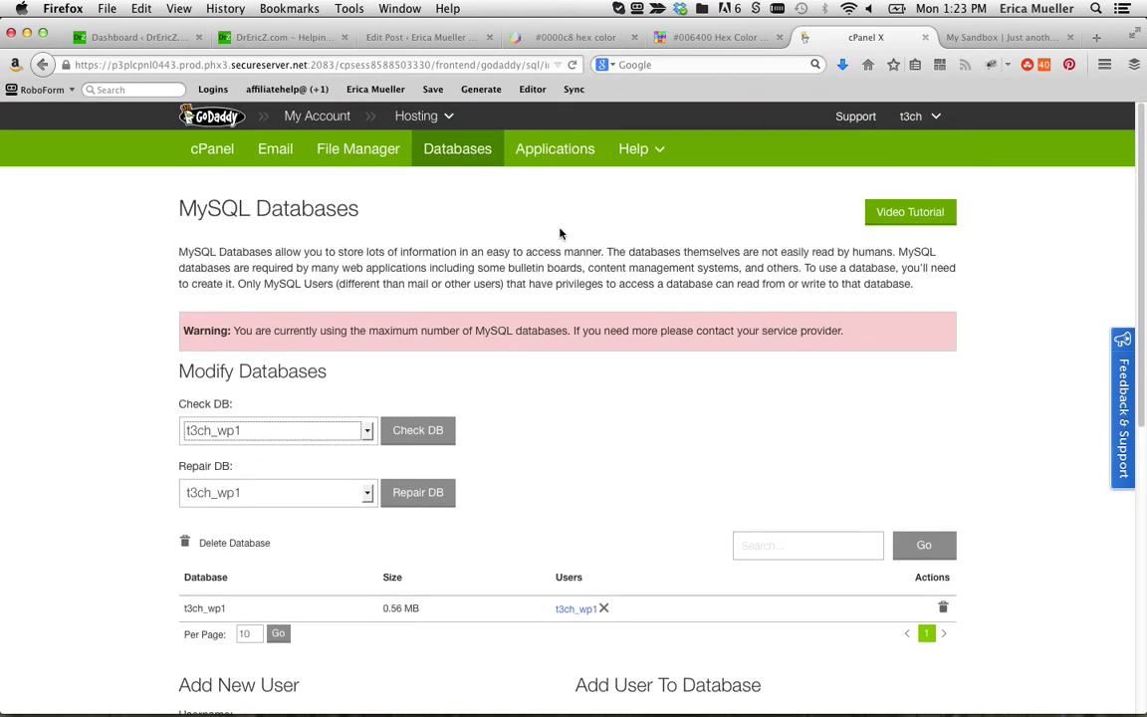
pyautogui.click(480, 166)
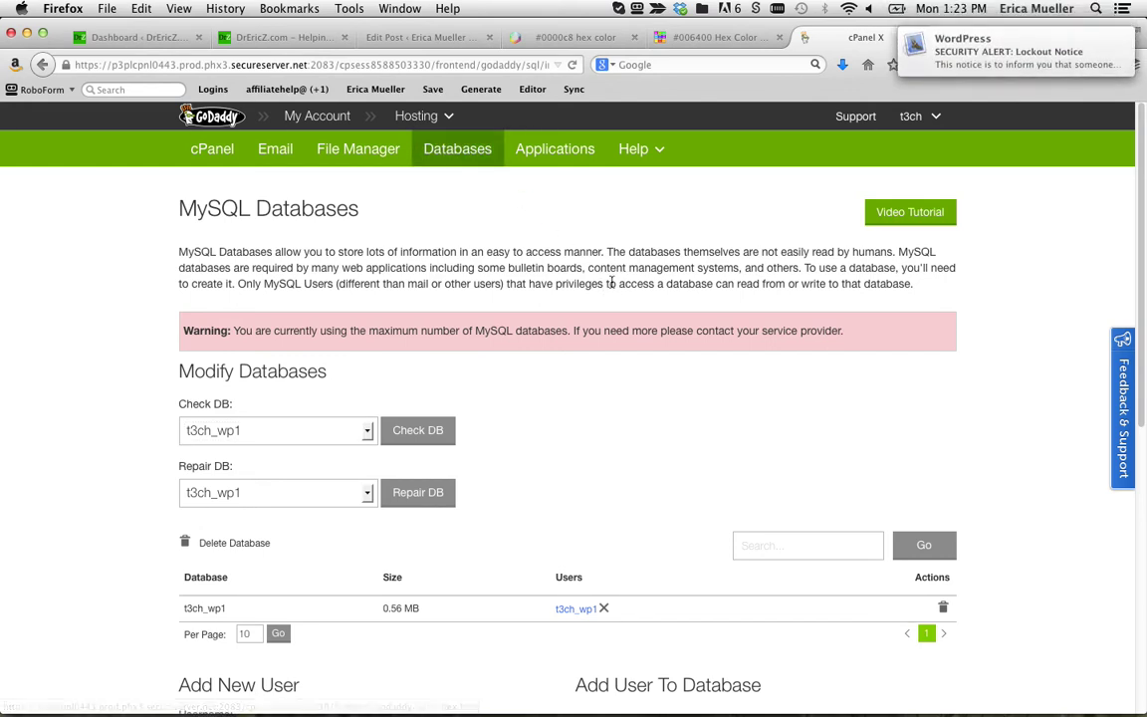
pyautogui.click(1139, 269)
pyautogui.moveTo(1139, 268); pyautogui.dragTo(1138, 298)
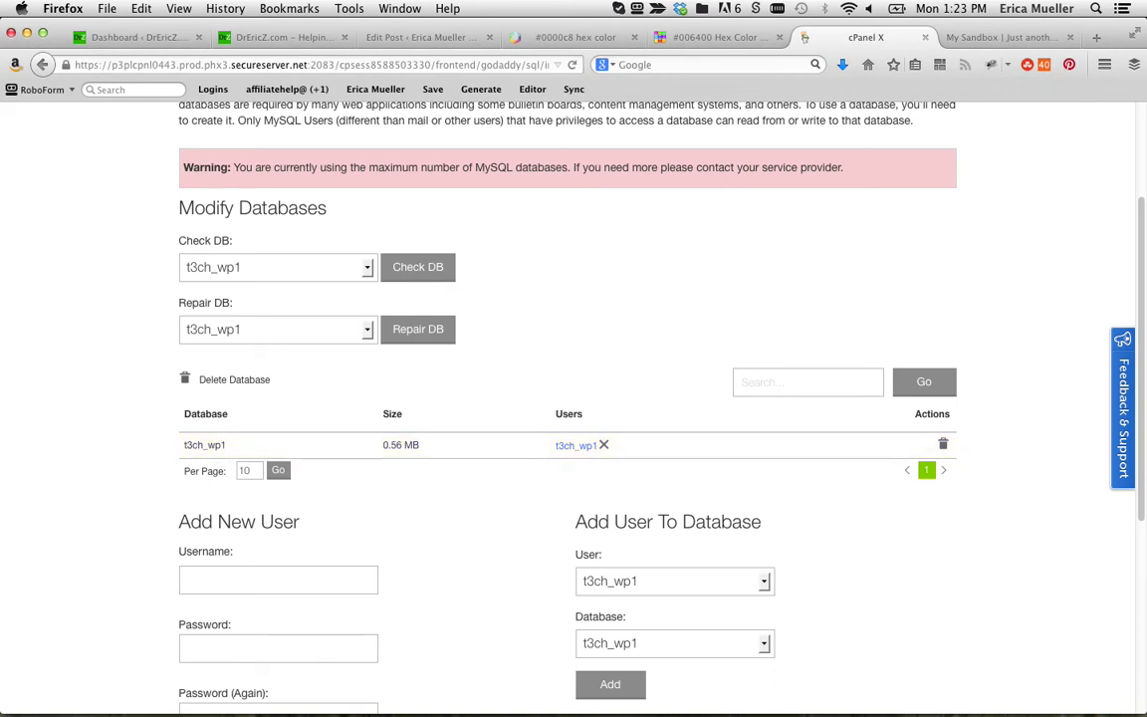
pyautogui.moveTo(1139, 259); pyautogui.dragTo(1139, 230)
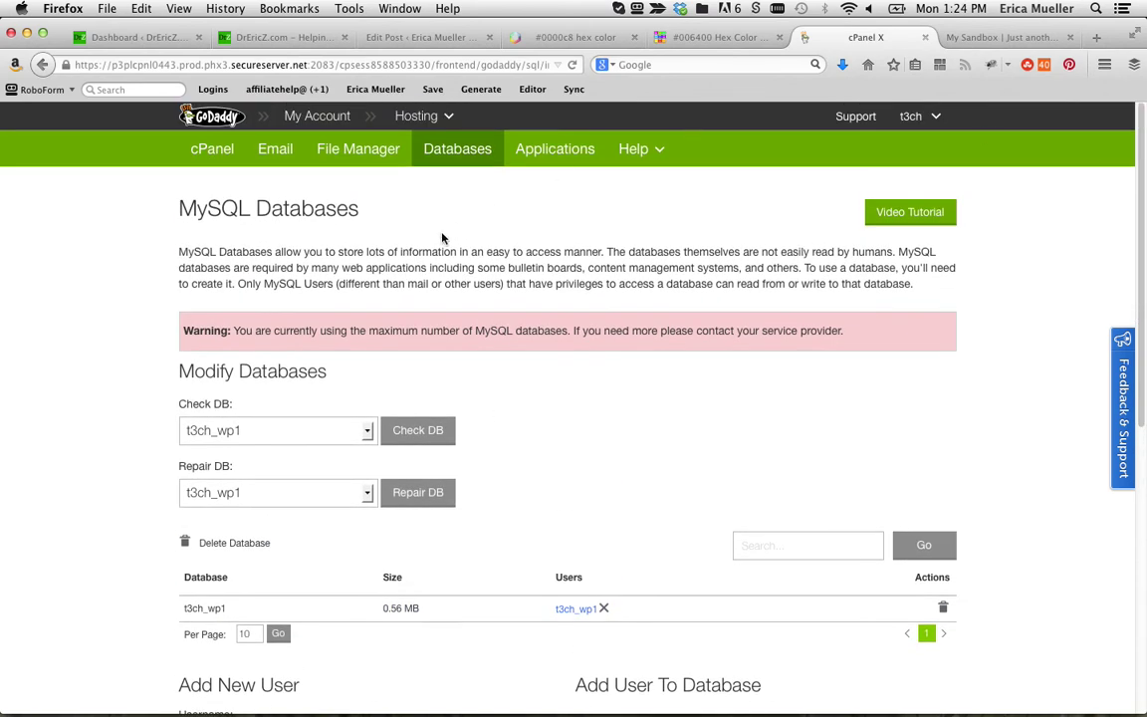
pyautogui.click(213, 148)
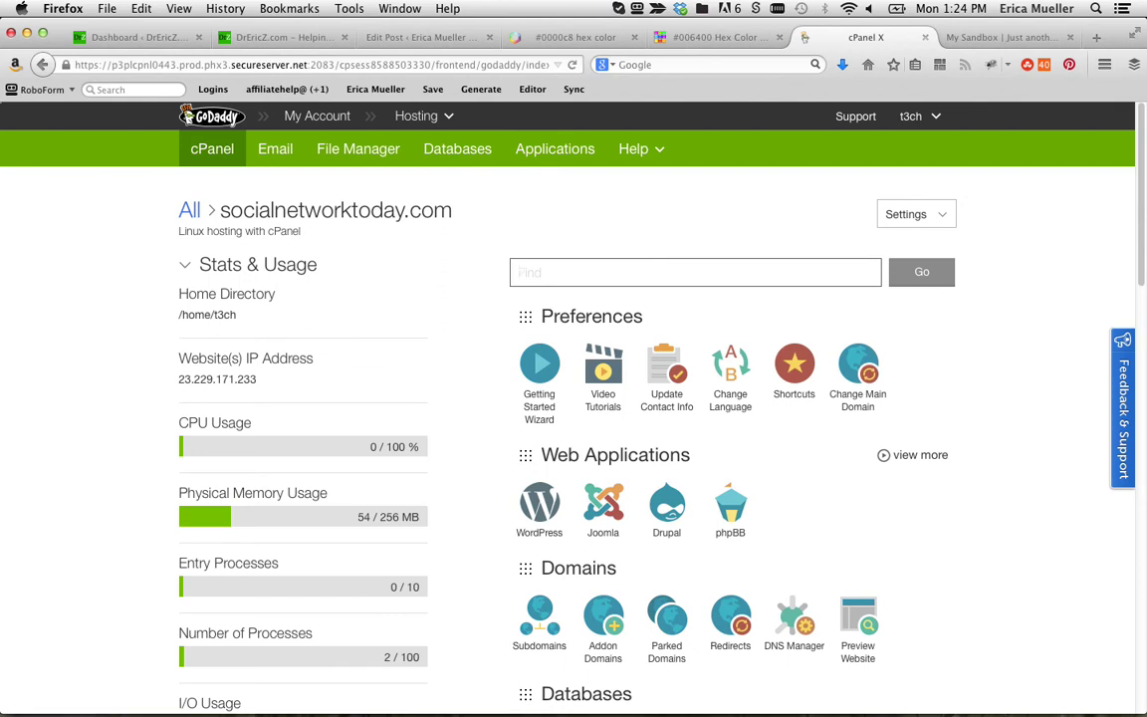
# Scroll to cPanel's Databases section and open phpMyAdmin's server overview
pyautogui.click(1141, 242)
pyautogui.moveTo(1141, 242); pyautogui.dragTo(1141, 357)
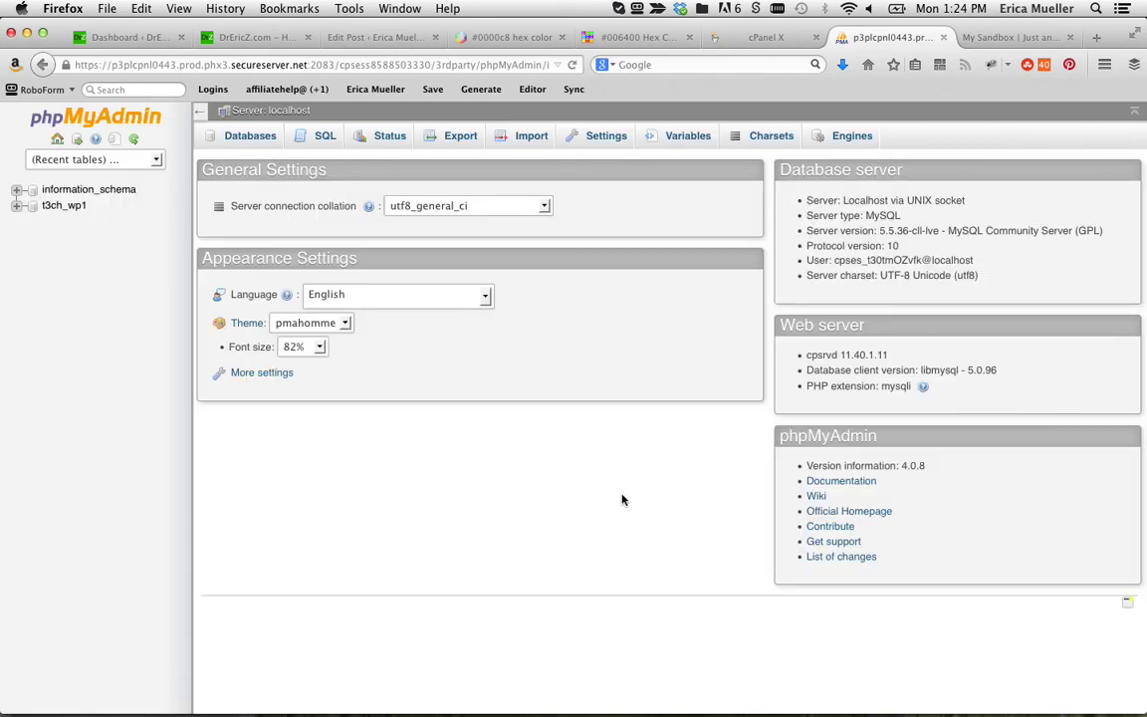
pyautogui.click(223, 183)
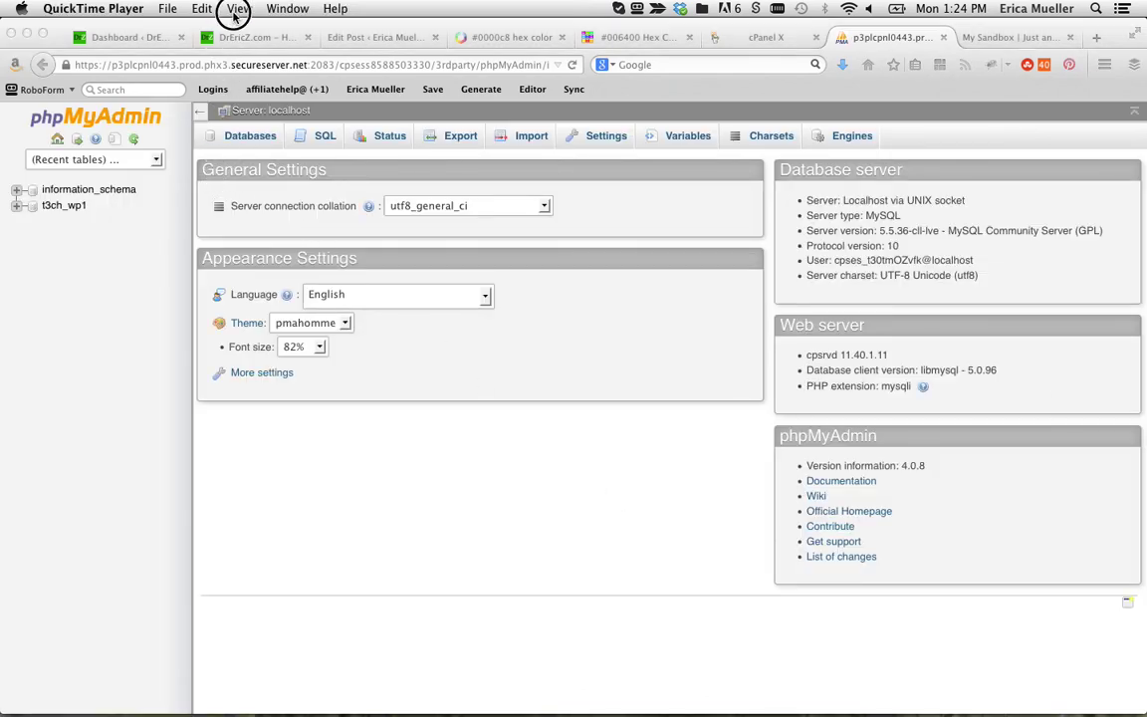
pyautogui.click(56, 207)
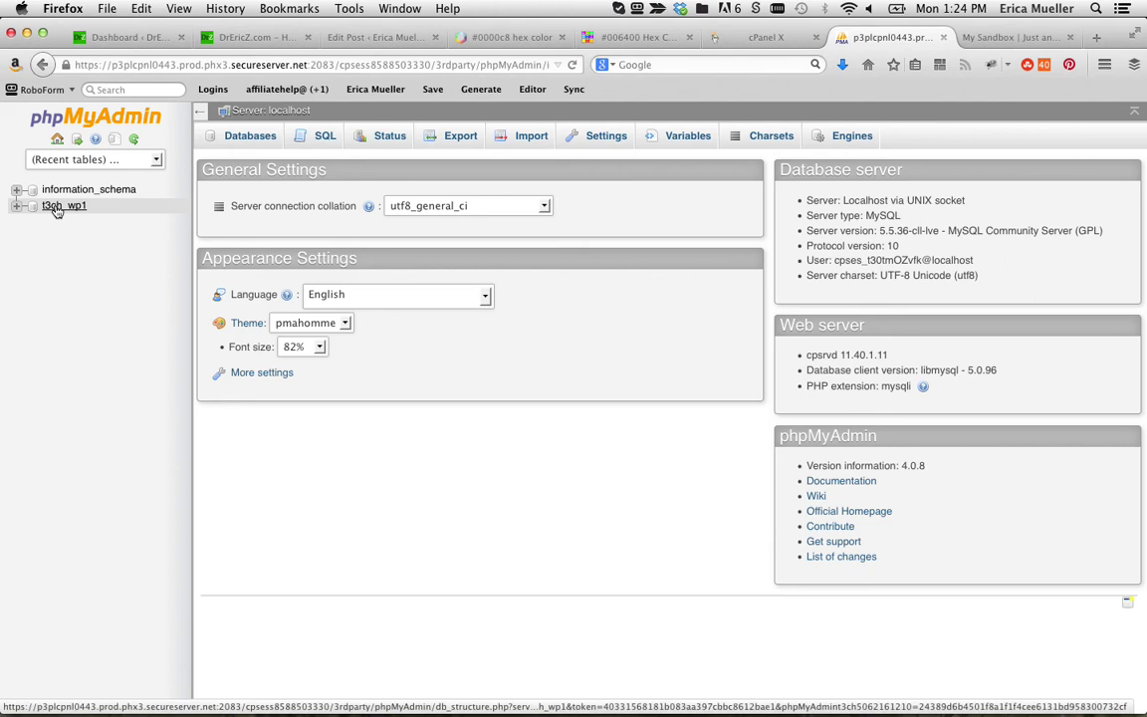
# Open the t3ch_wp1 database to list its 11 WordPress tables
pyautogui.click(57, 207)
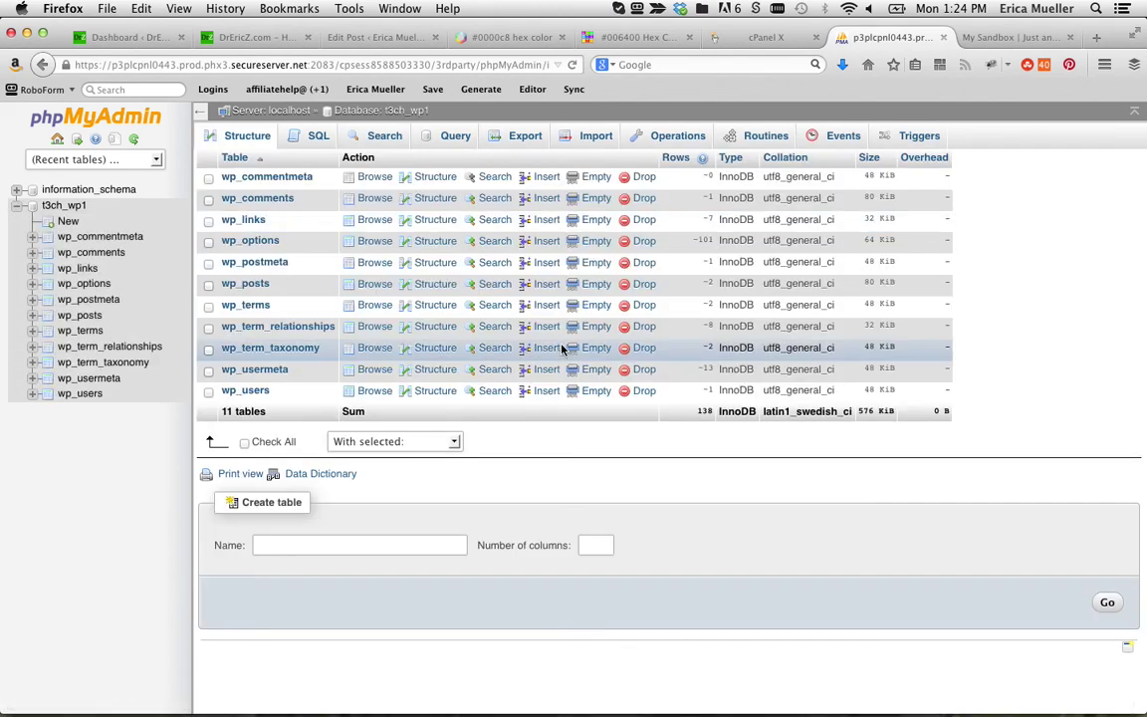